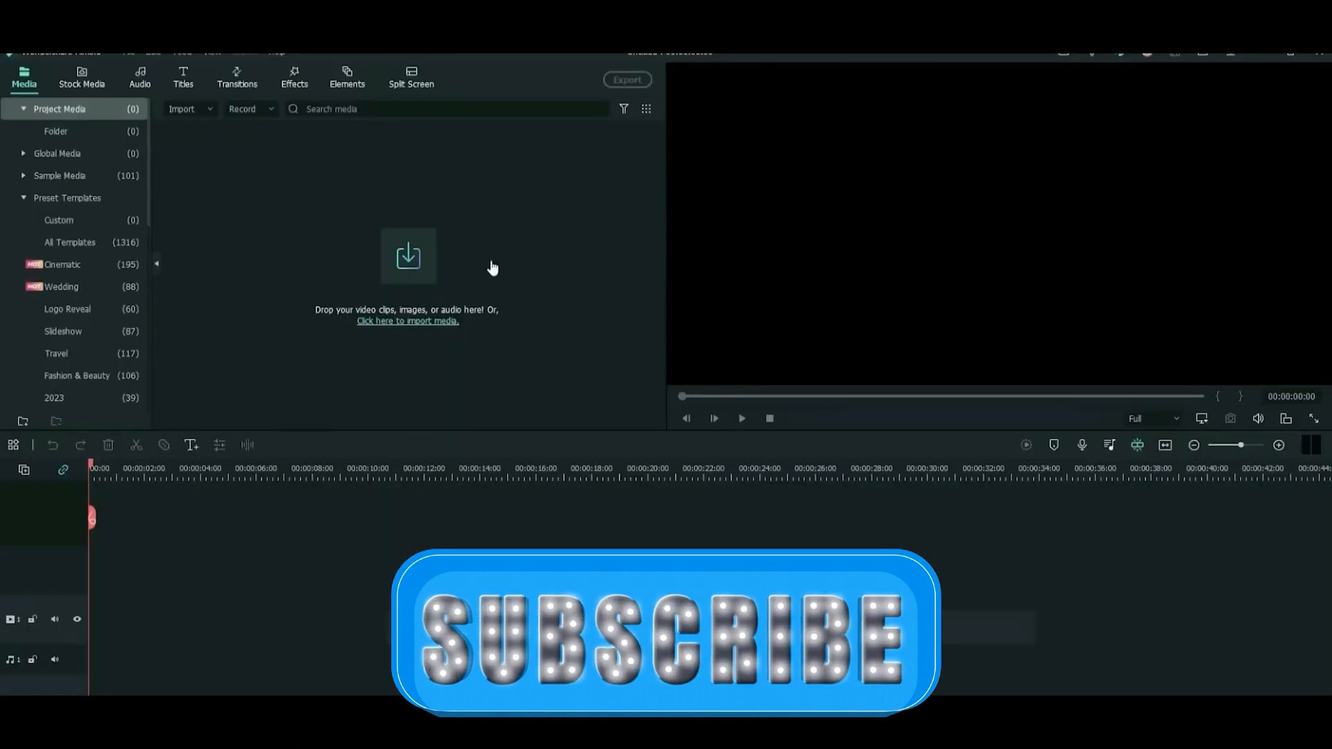
# Import the video file dance into the project media and place it at the start of the video track
pyautogui.click(408, 257)
pyautogui.click(426, 163)
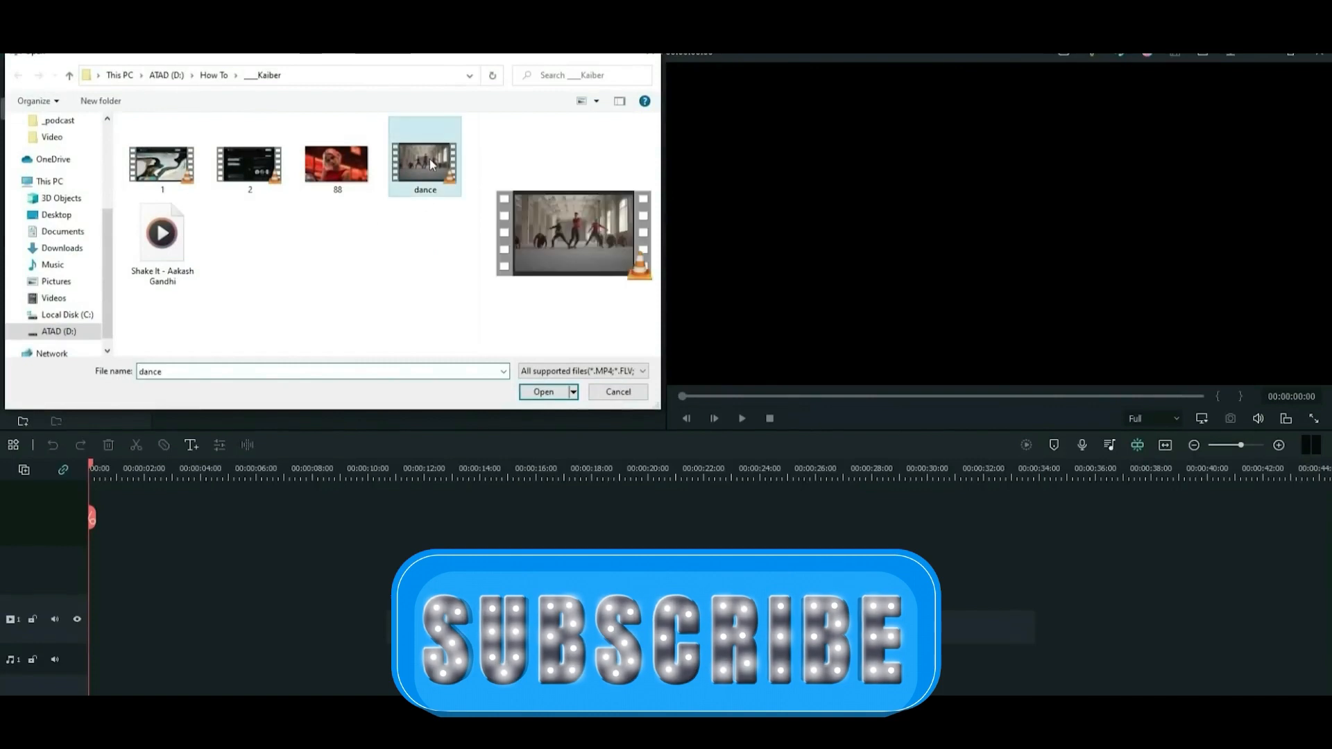
pyautogui.click(554, 393)
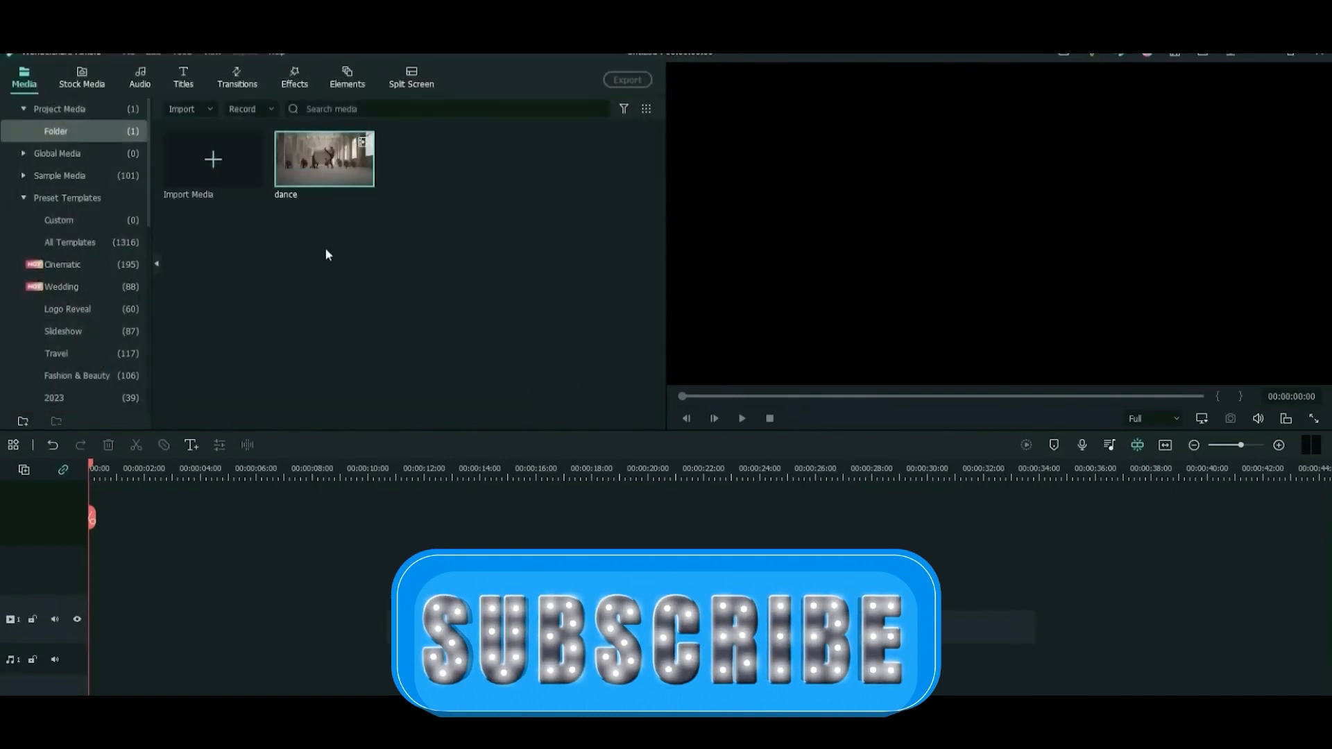
pyautogui.moveTo(326, 160); pyautogui.dragTo(93, 613)
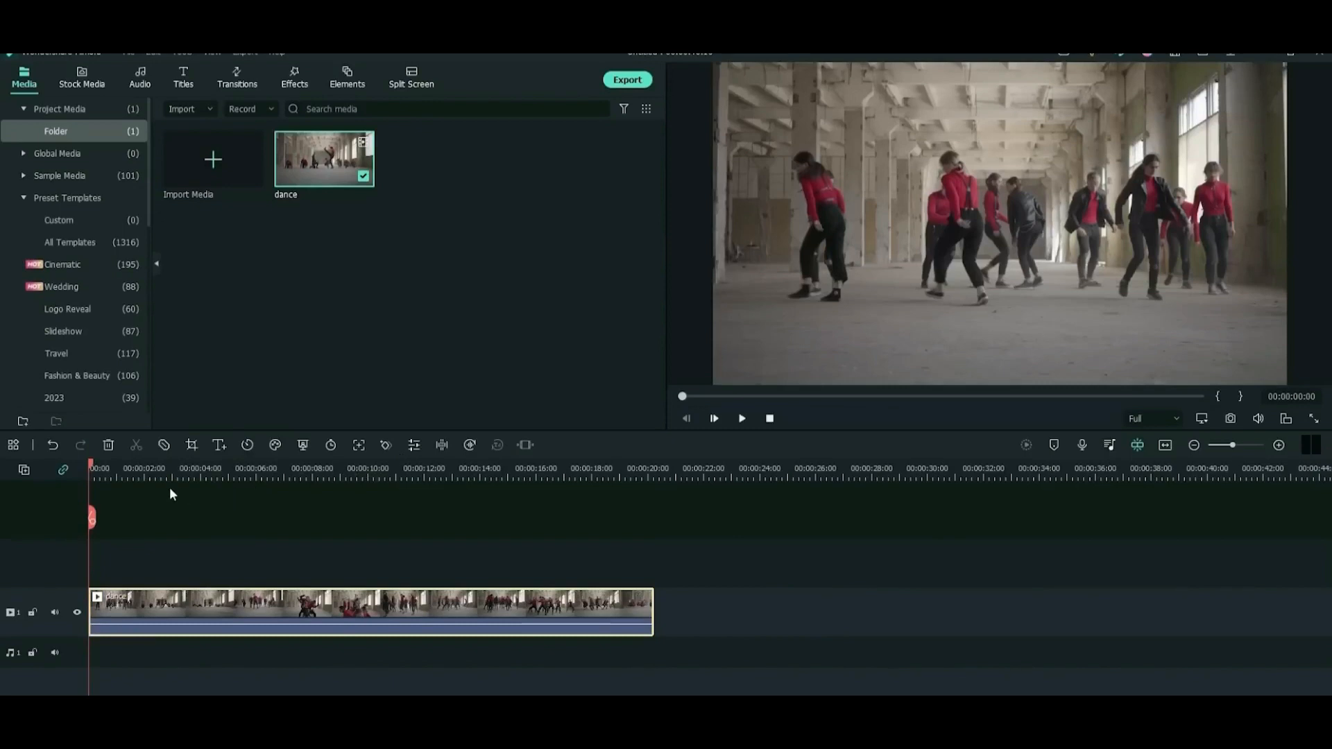
# Split the dance clip at six points along the timeline to divide it into seven segments
pyautogui.moveTo(135, 463); pyautogui.dragTo(133, 521)
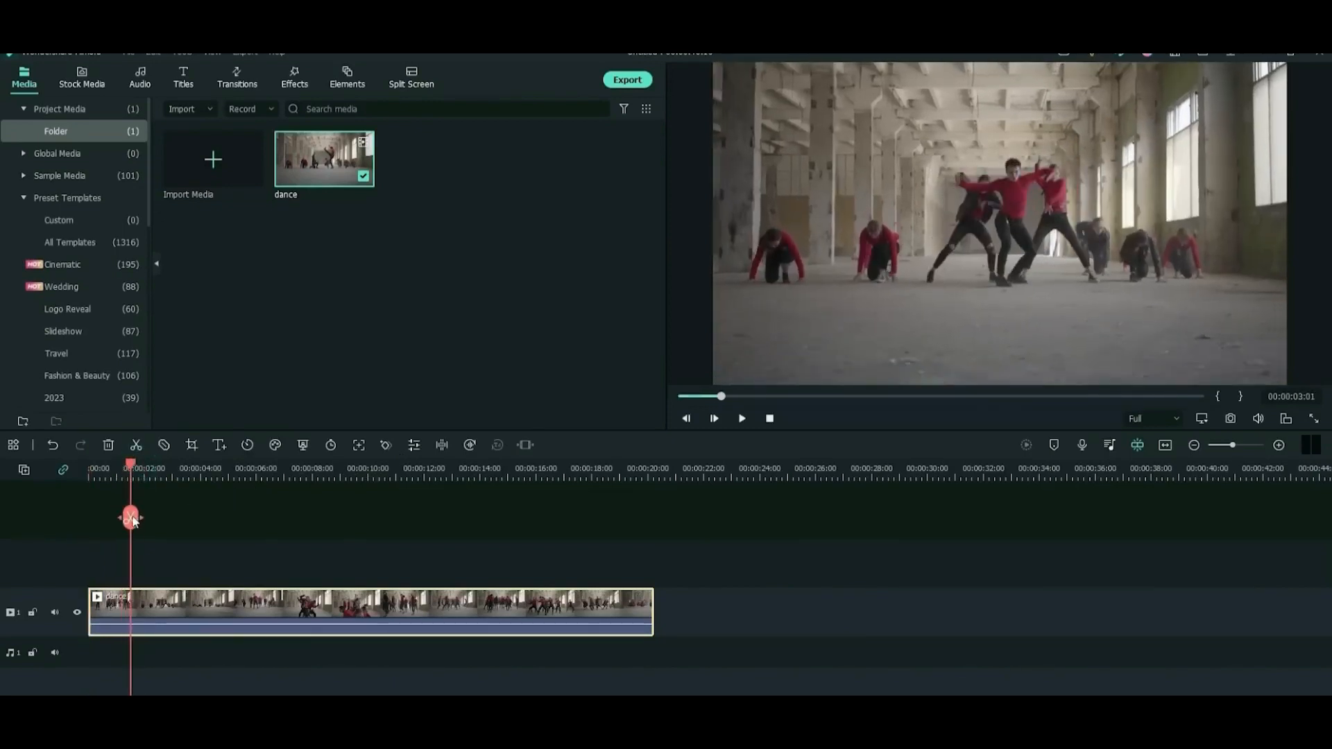
pyautogui.click(131, 518)
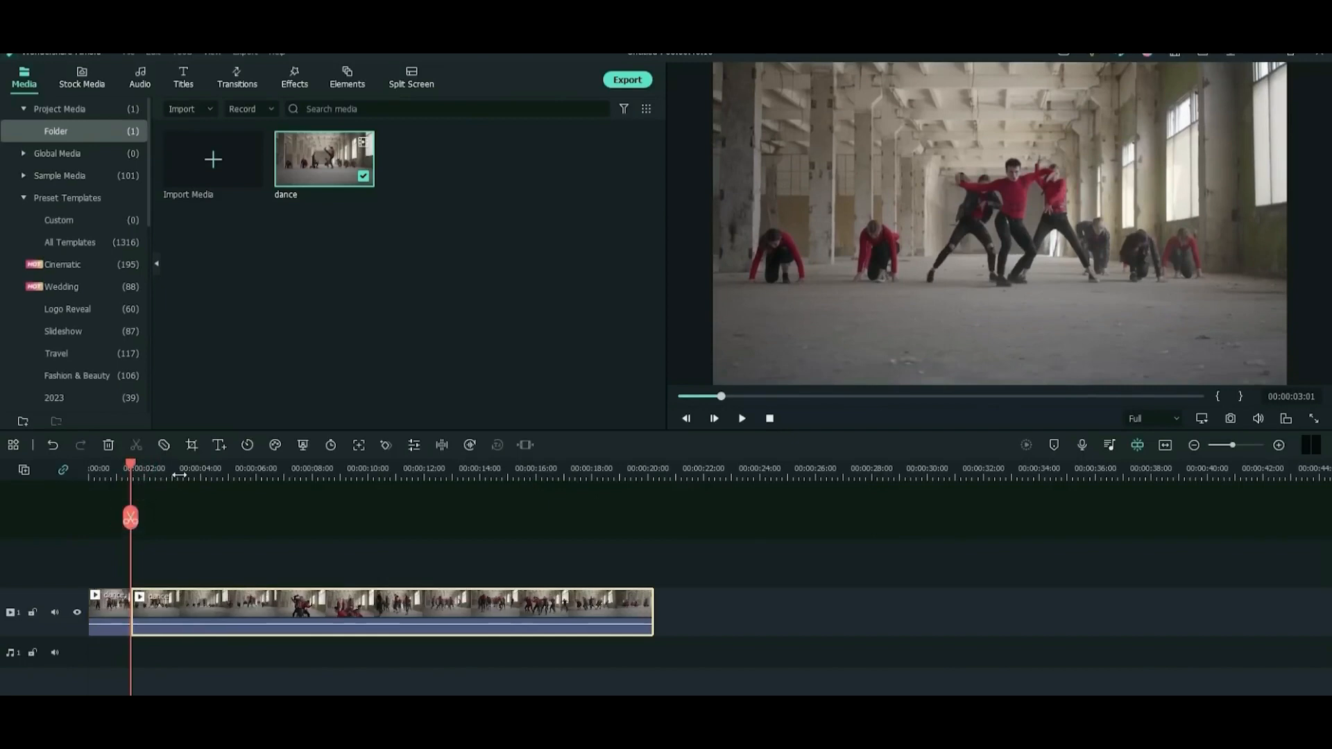
pyautogui.moveTo(187, 476); pyautogui.dragTo(202, 476)
pyautogui.click(202, 518)
pyautogui.click(255, 476)
pyautogui.click(256, 518)
pyautogui.click(377, 477)
pyautogui.click(376, 518)
pyautogui.click(424, 477)
pyautogui.click(425, 517)
pyautogui.moveTo(563, 477); pyautogui.dragTo(598, 478)
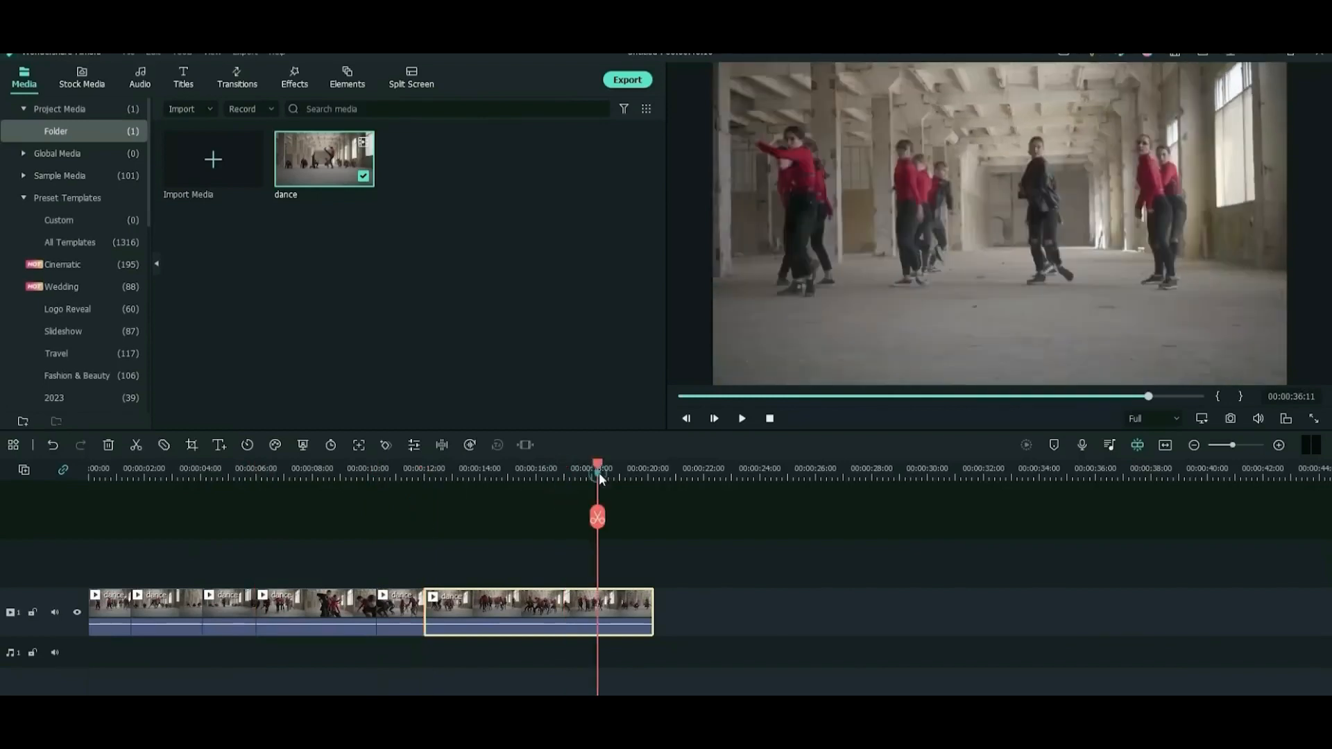
pyautogui.click(597, 517)
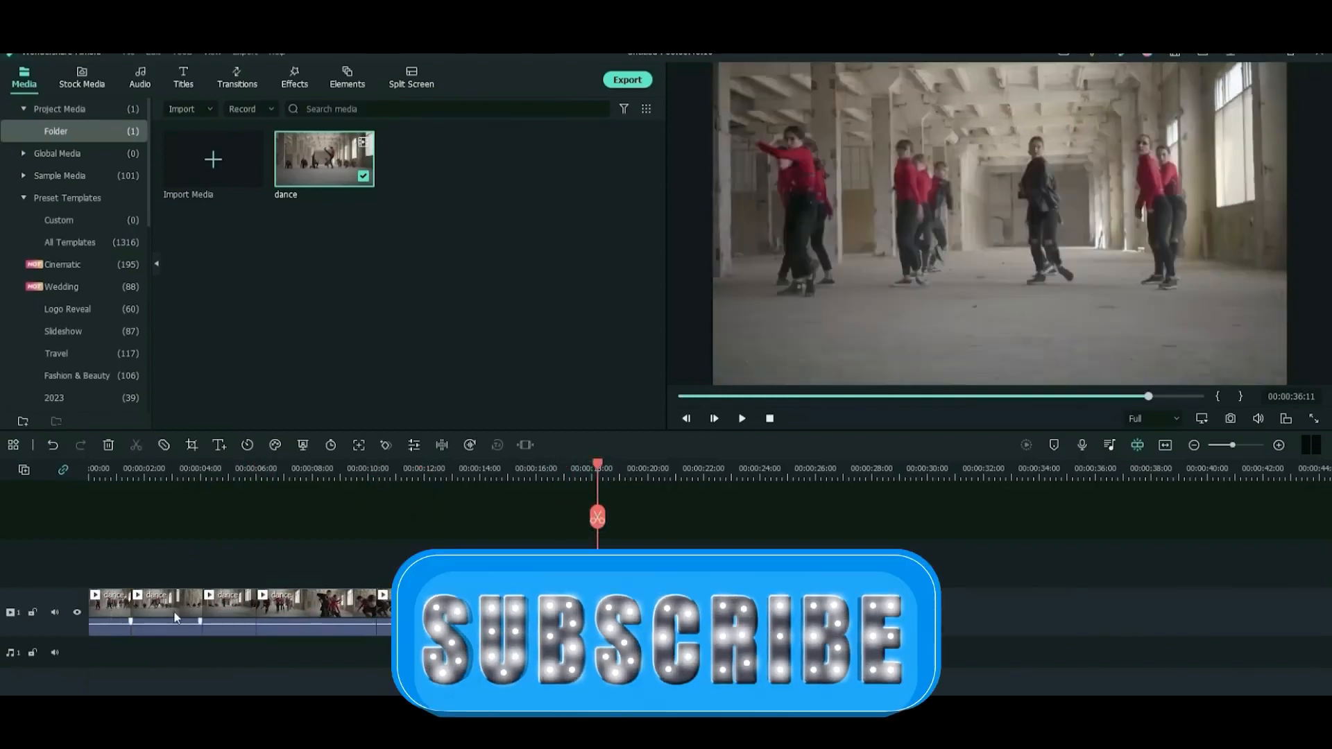
# Export only the second segment as an MP4 named 1, using the Best quality setting
pyautogui.click(175, 614)
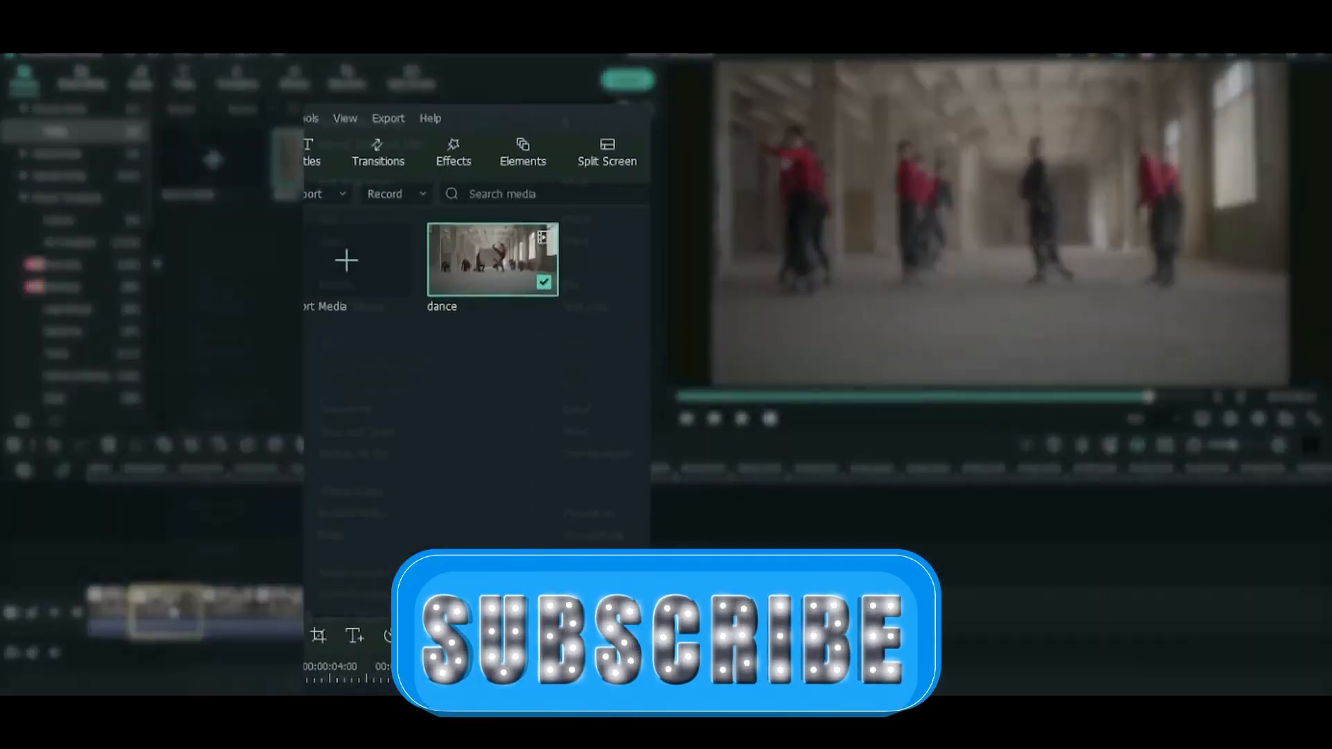
pyautogui.rightClick(171, 607)
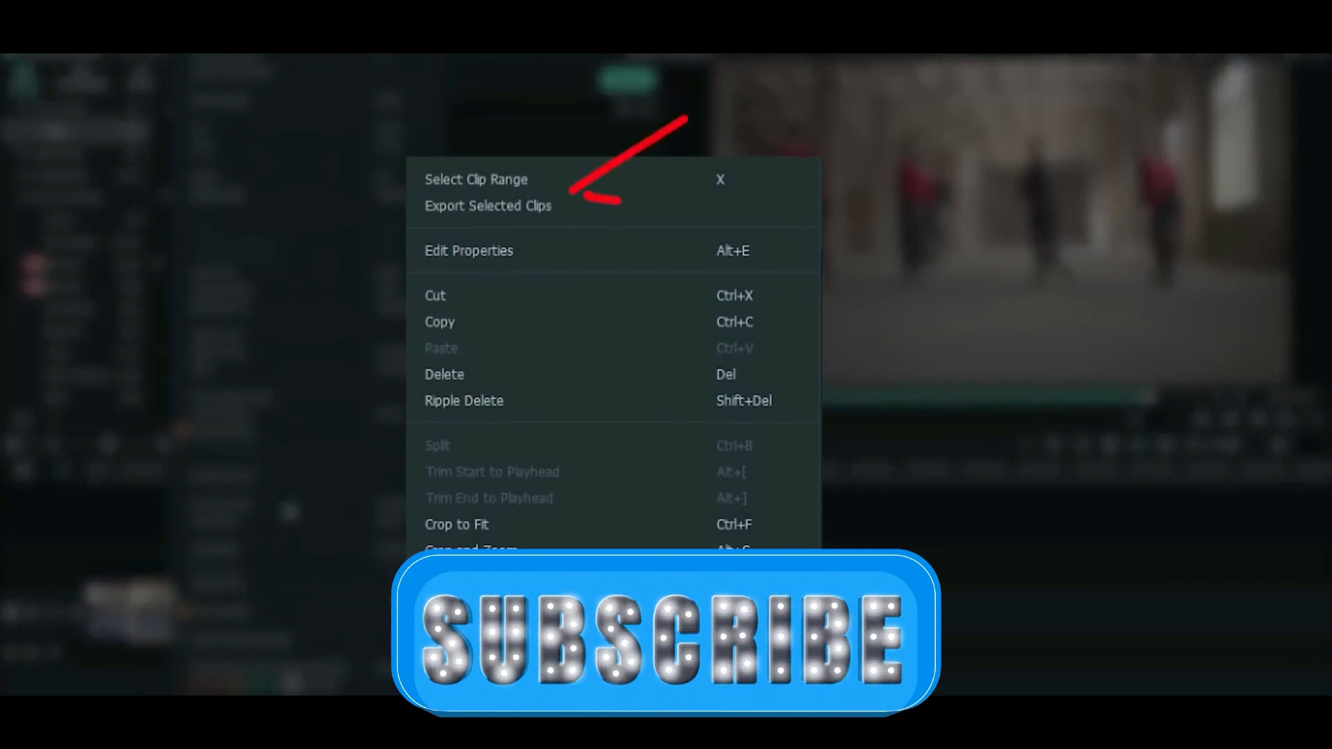
pyautogui.click(570, 204)
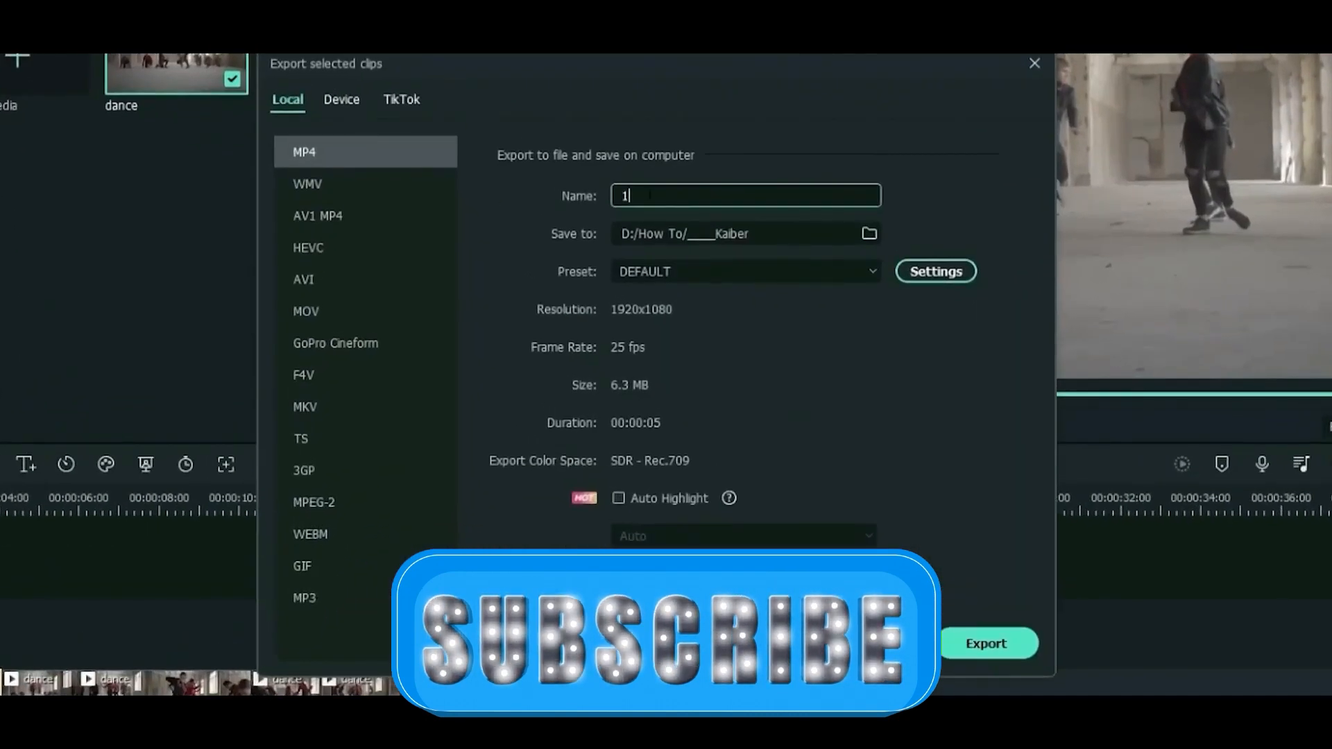
pyautogui.click(917, 277)
pyautogui.click(506, 86)
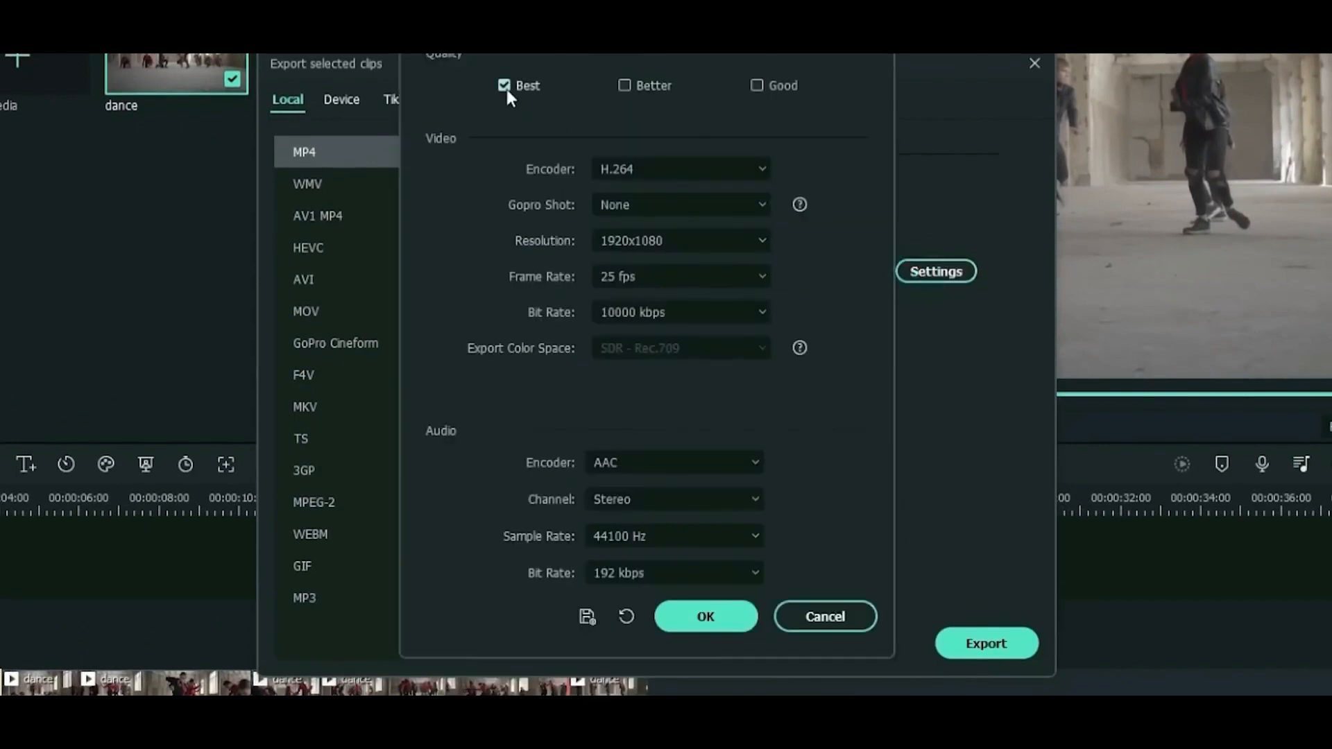
pyautogui.click(703, 618)
pyautogui.click(980, 645)
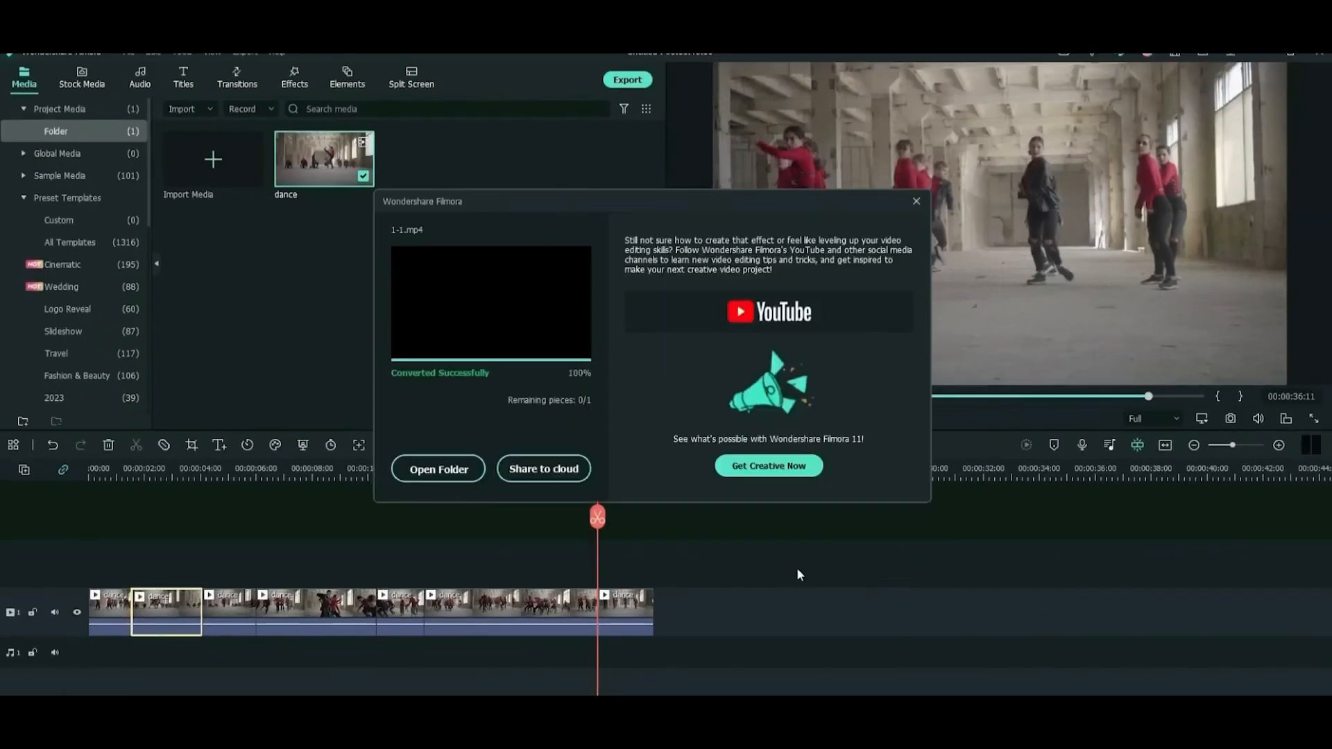
pyautogui.click(916, 202)
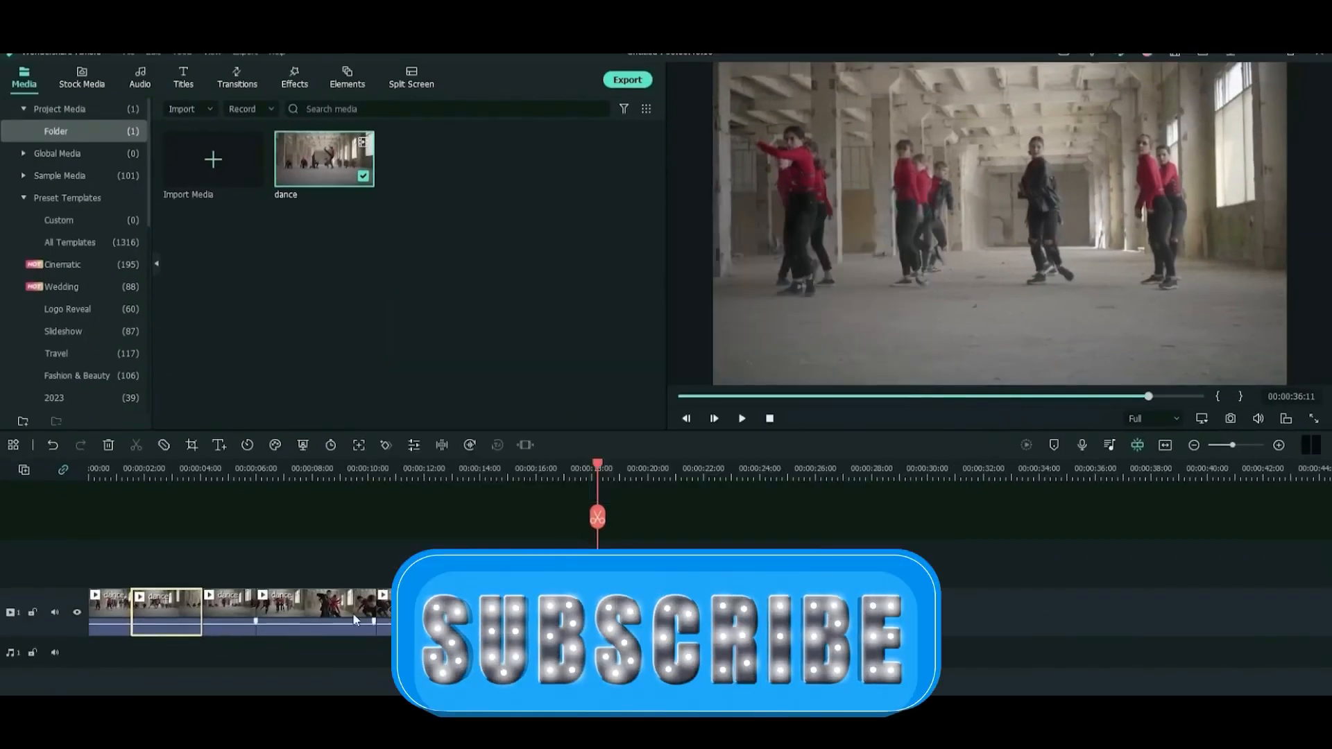
# Select the fourth segment of the dance clip and bring up its clip commands
pyautogui.click(331, 609)
pyautogui.rightClick(330, 607)
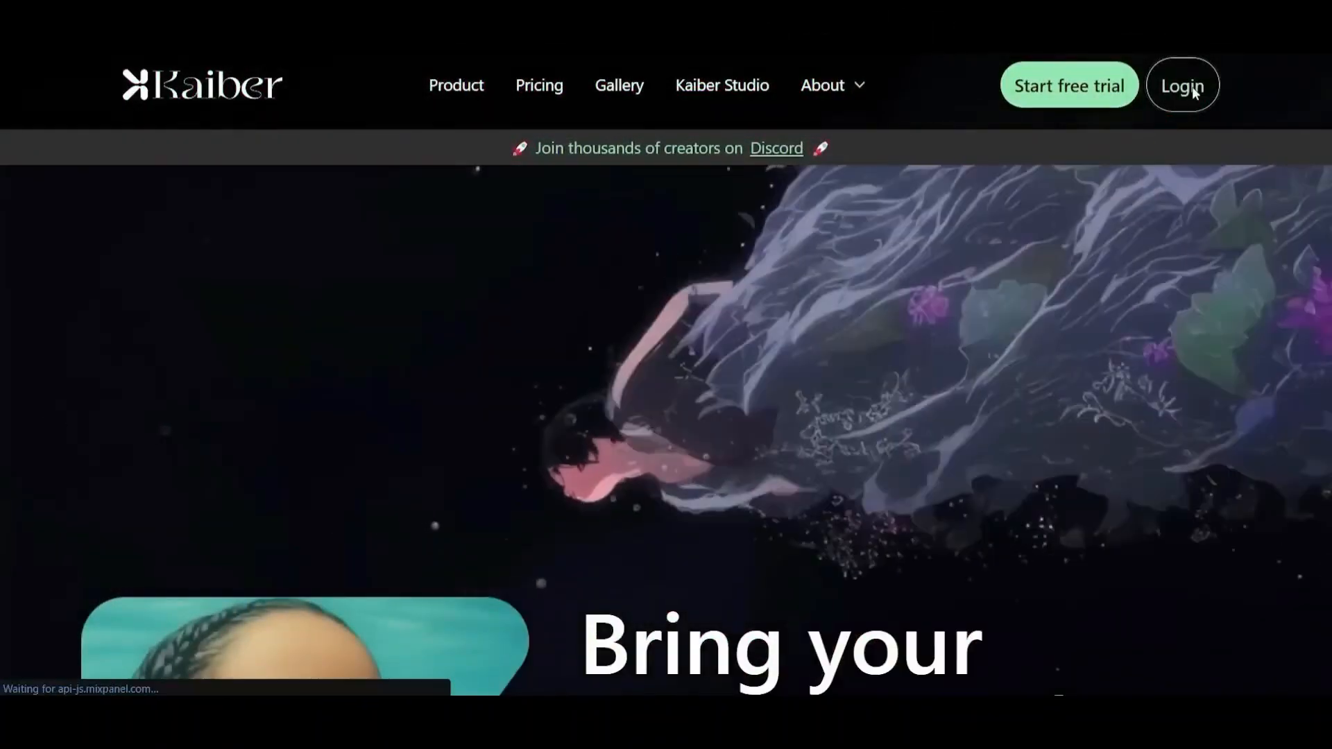
# Switch to Kaiber, log in, and upload video file 1 as the existing video to transform in a new project
pyautogui.click(1193, 94)
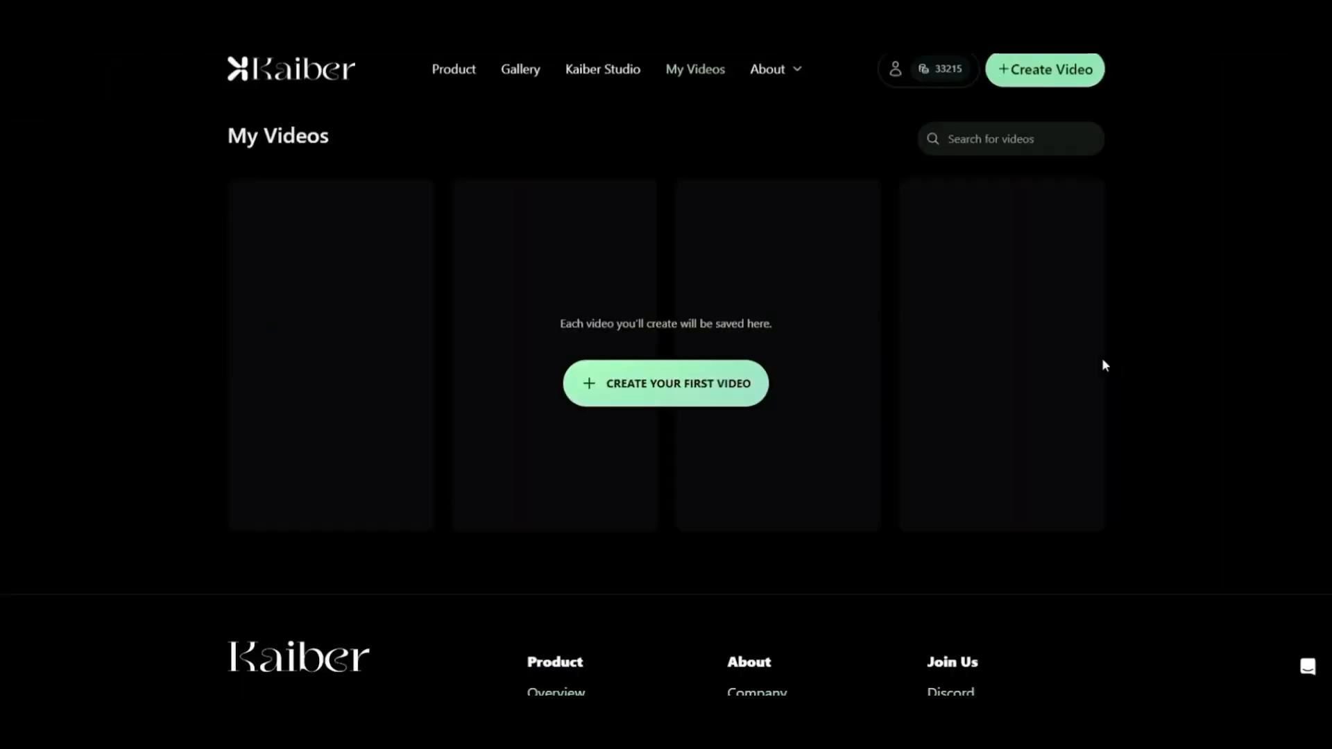
pyautogui.click(658, 386)
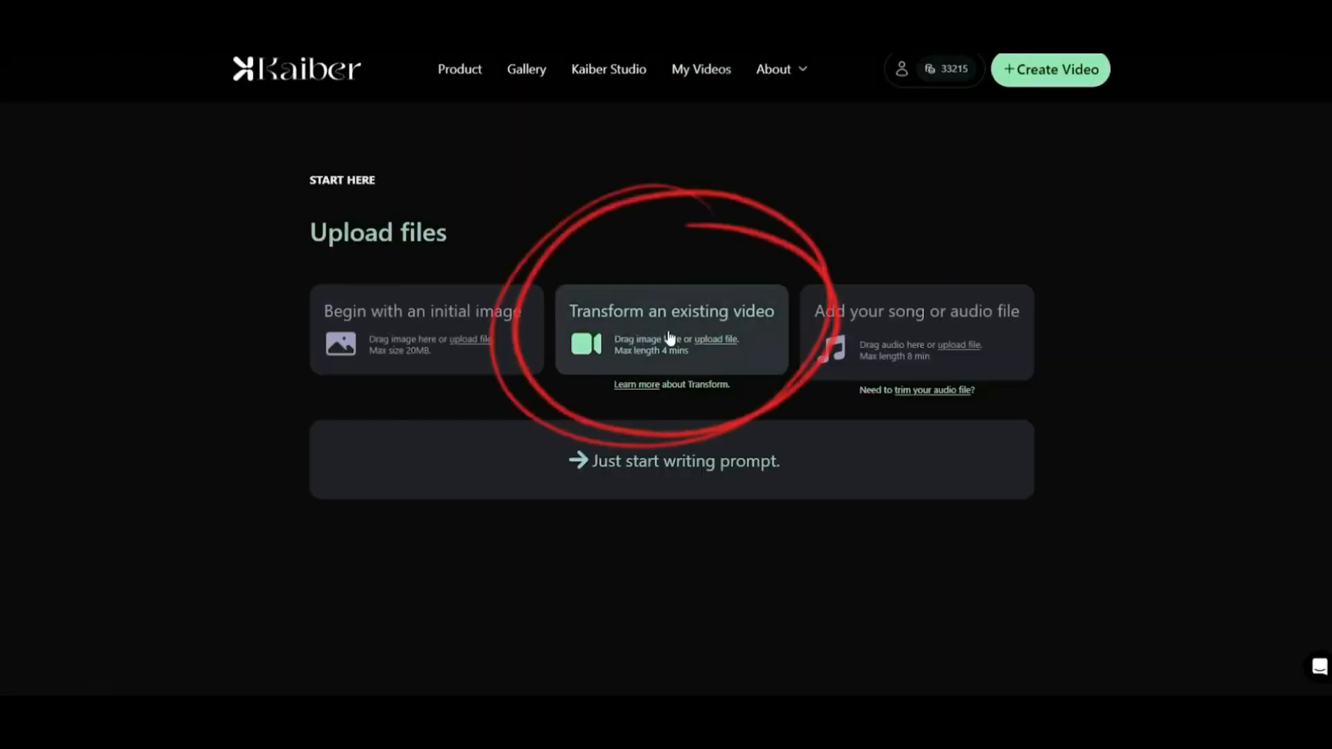
pyautogui.click(662, 314)
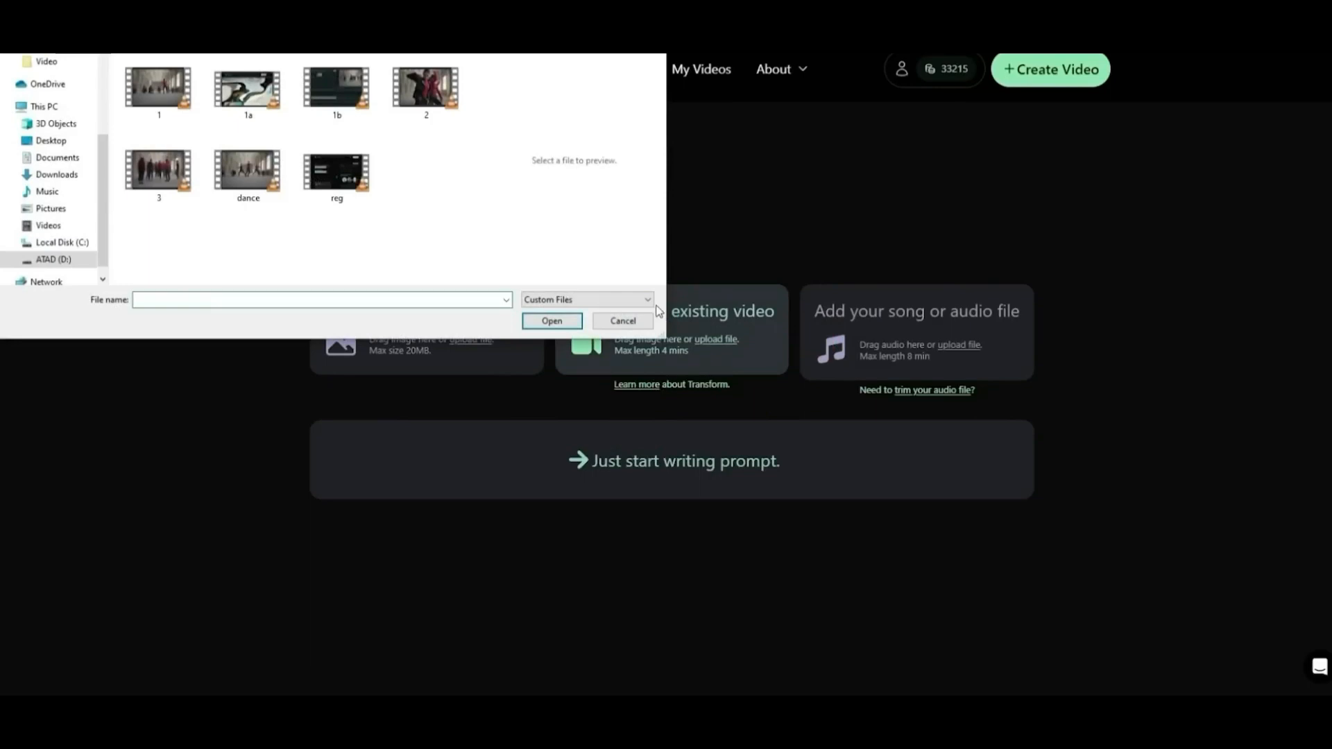
pyautogui.click(161, 102)
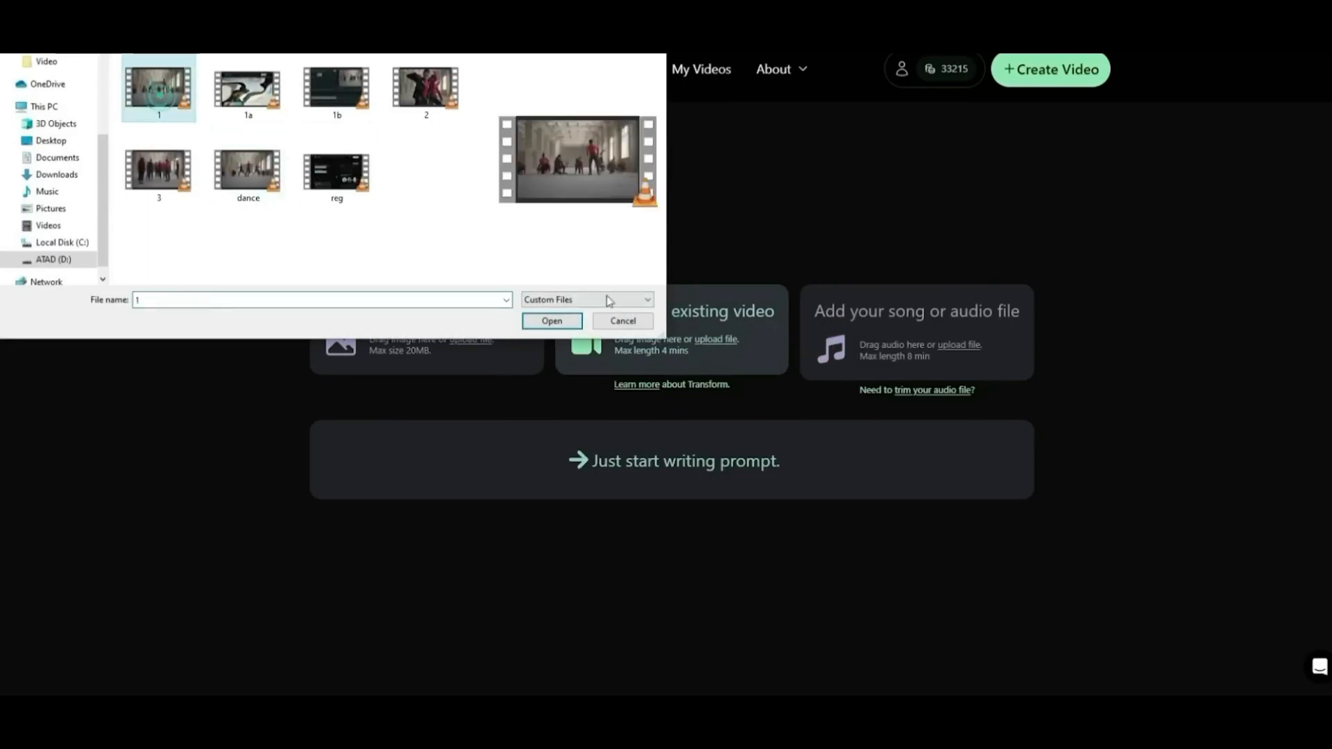
pyautogui.click(575, 320)
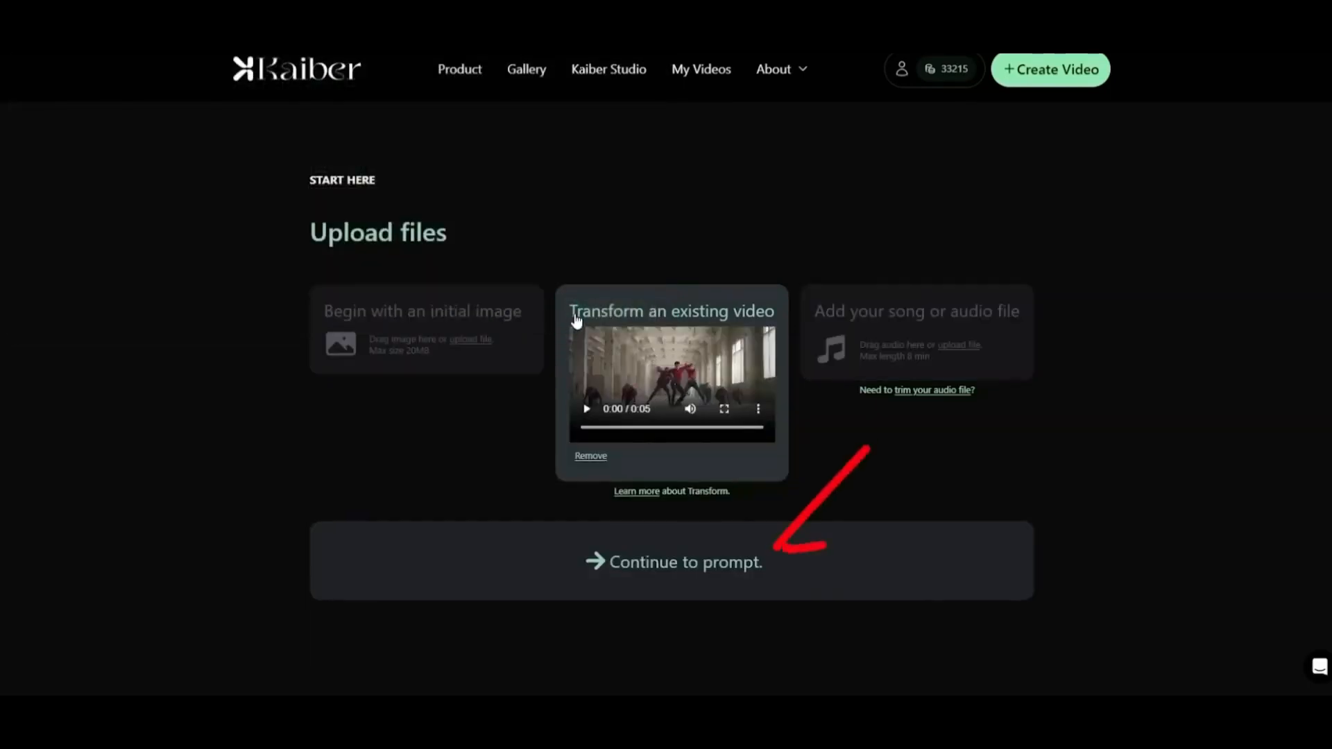
# Continue to the prompt and set its subject to A Futuristic Cyberpunk with the Cinematic style
pyautogui.click(713, 563)
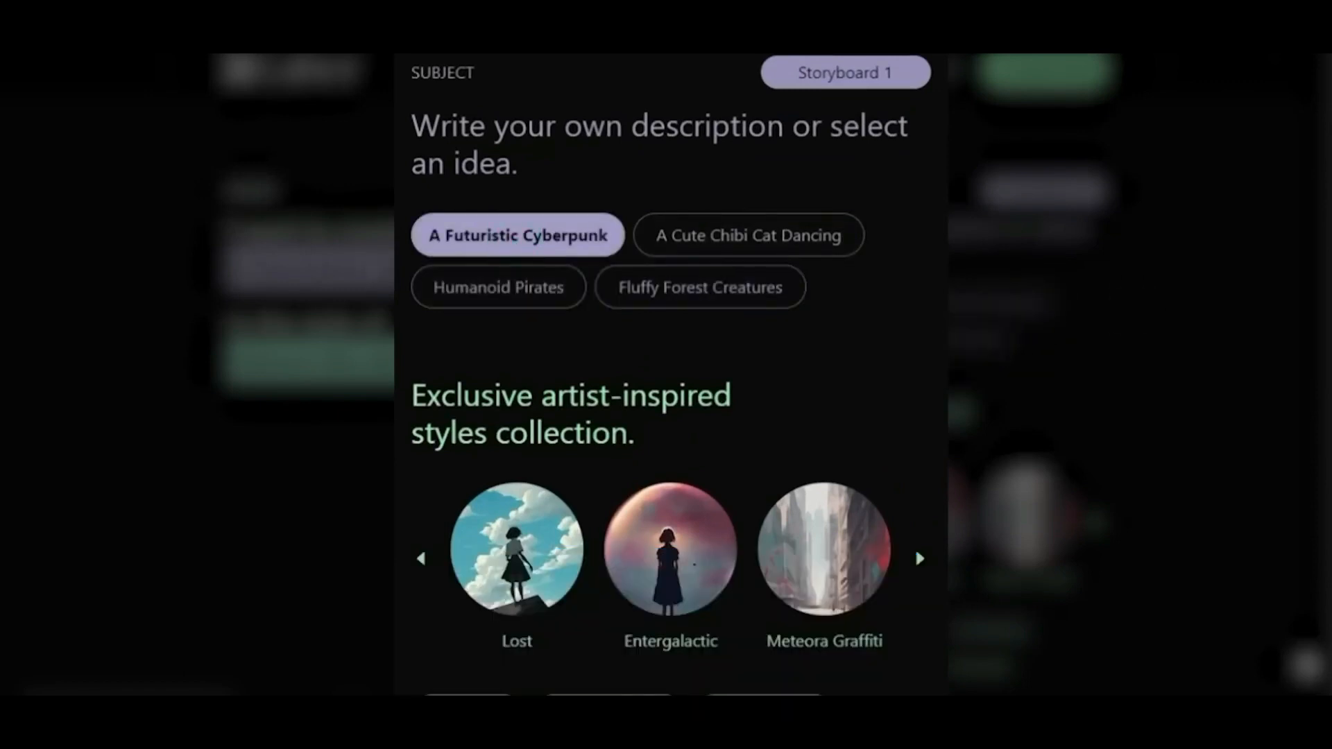
pyautogui.scroll(-2, 564, 553)
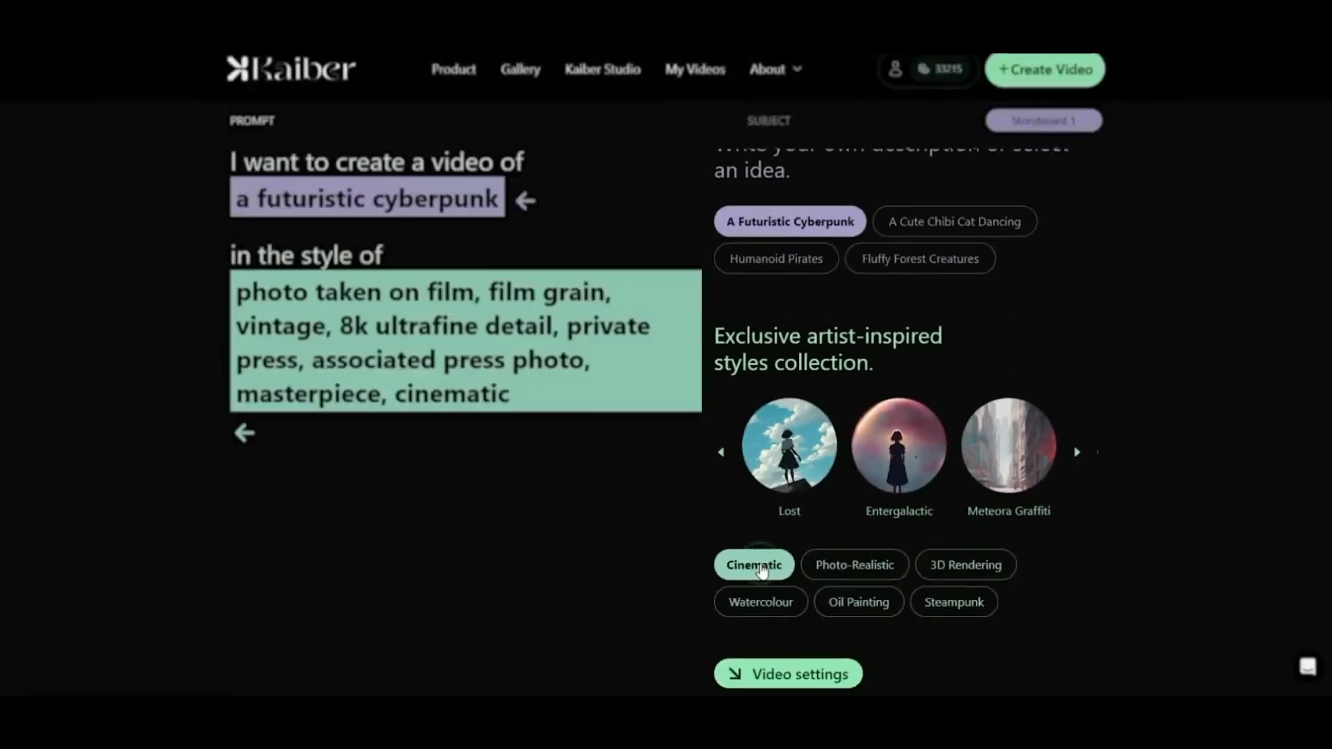
pyautogui.scroll(-1, 878, 623)
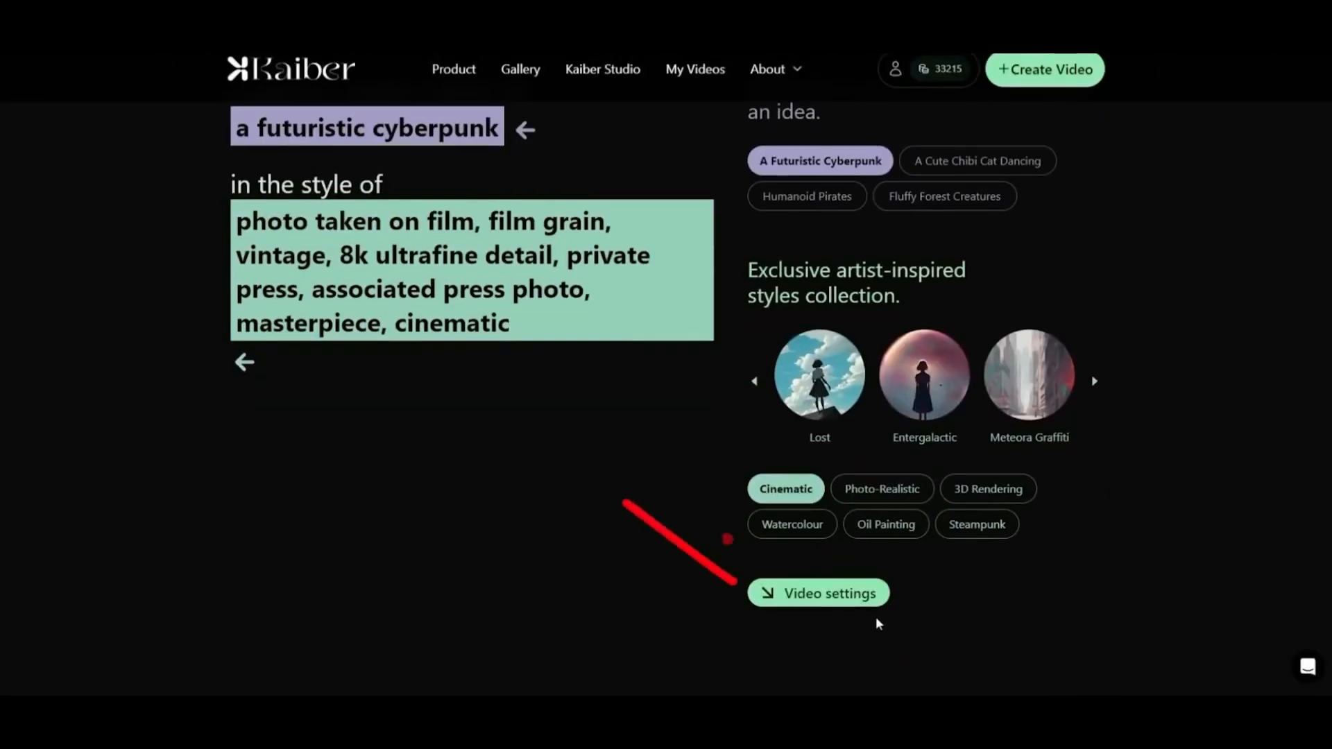
# Set the Transform strength to 10 in the video settings and generate the preview frames
pyautogui.click(838, 602)
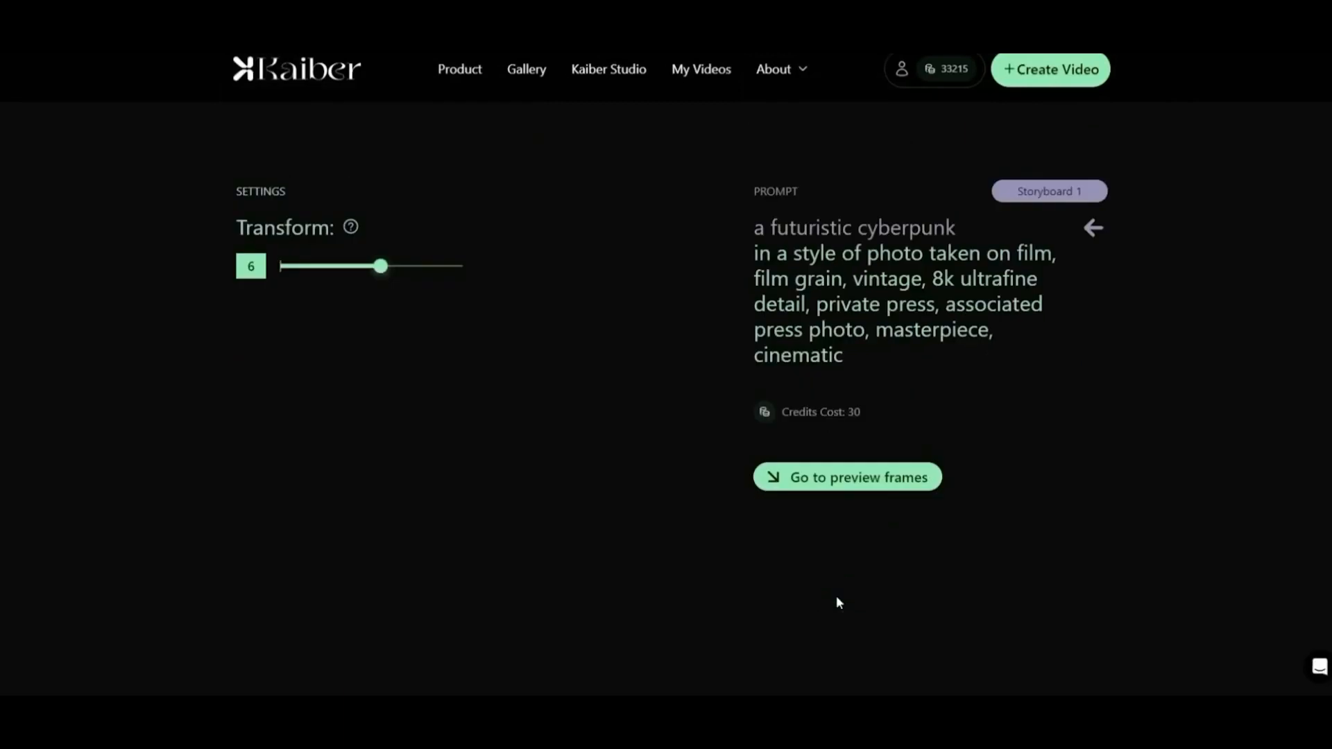
pyautogui.moveTo(593, 316); pyautogui.dragTo(737, 308)
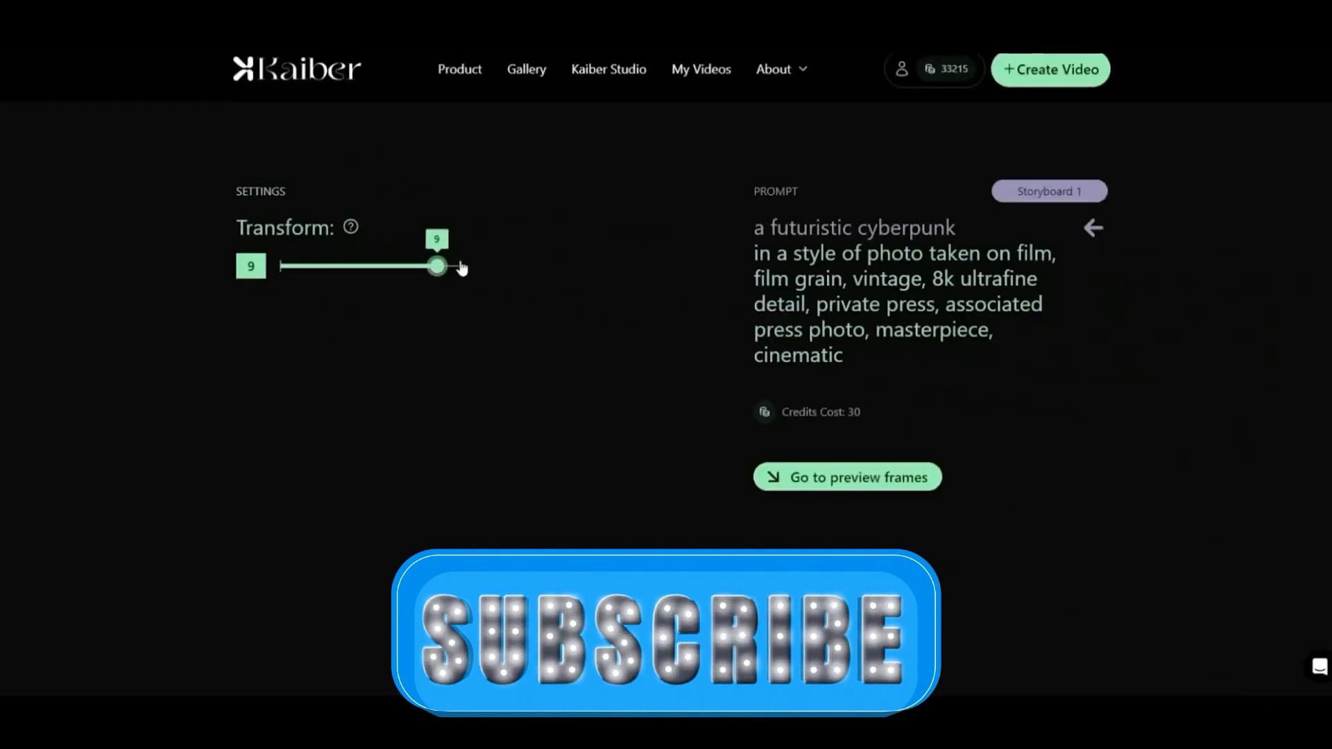
pyautogui.moveTo(462, 267); pyautogui.dragTo(494, 266)
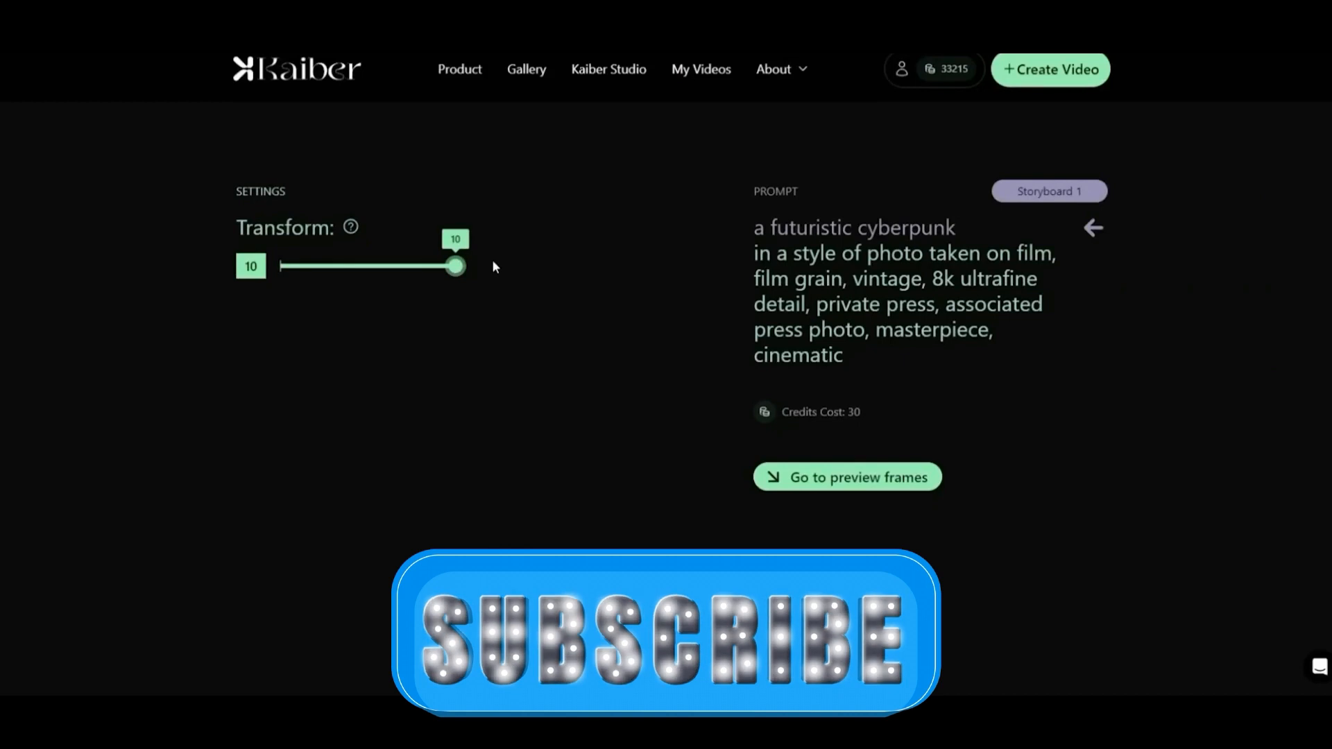
pyautogui.click(864, 480)
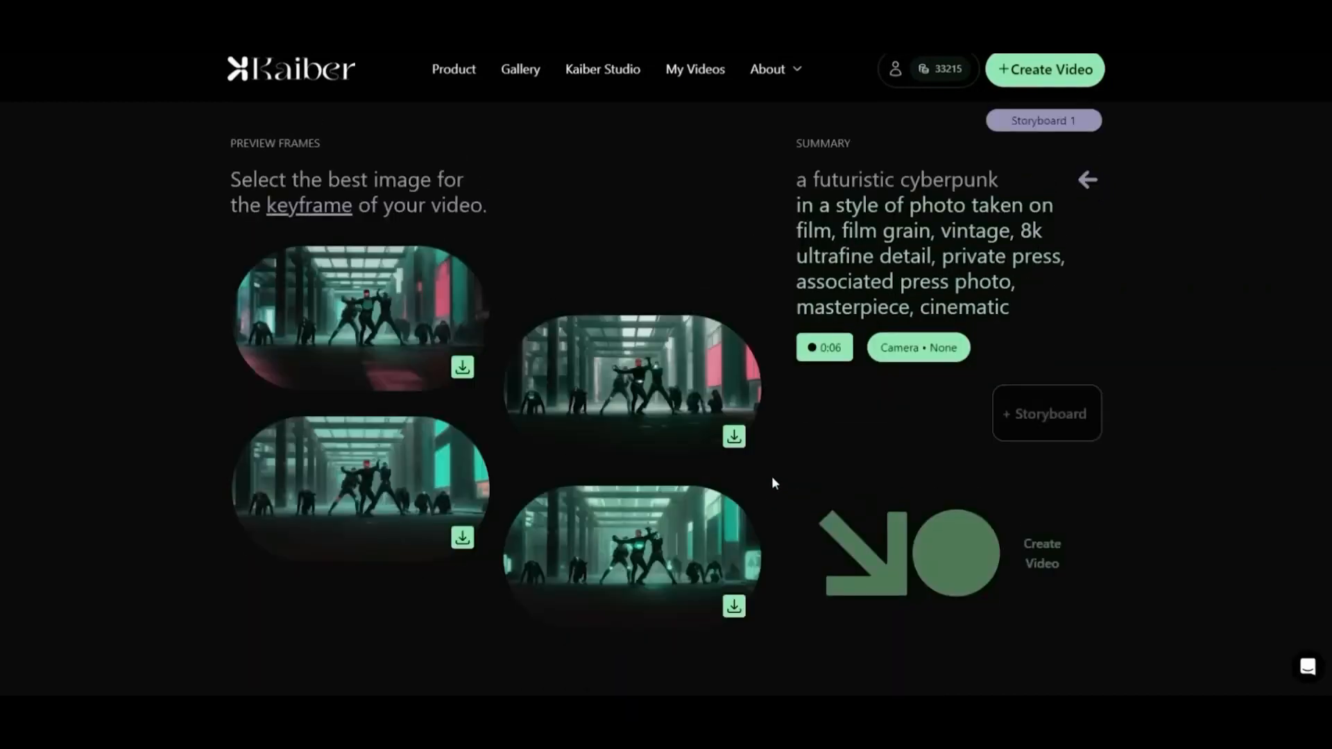
# Choose the second preview frame as the keyframe and create the video
pyautogui.scroll(-1, 778, 486)
pyautogui.click(661, 311)
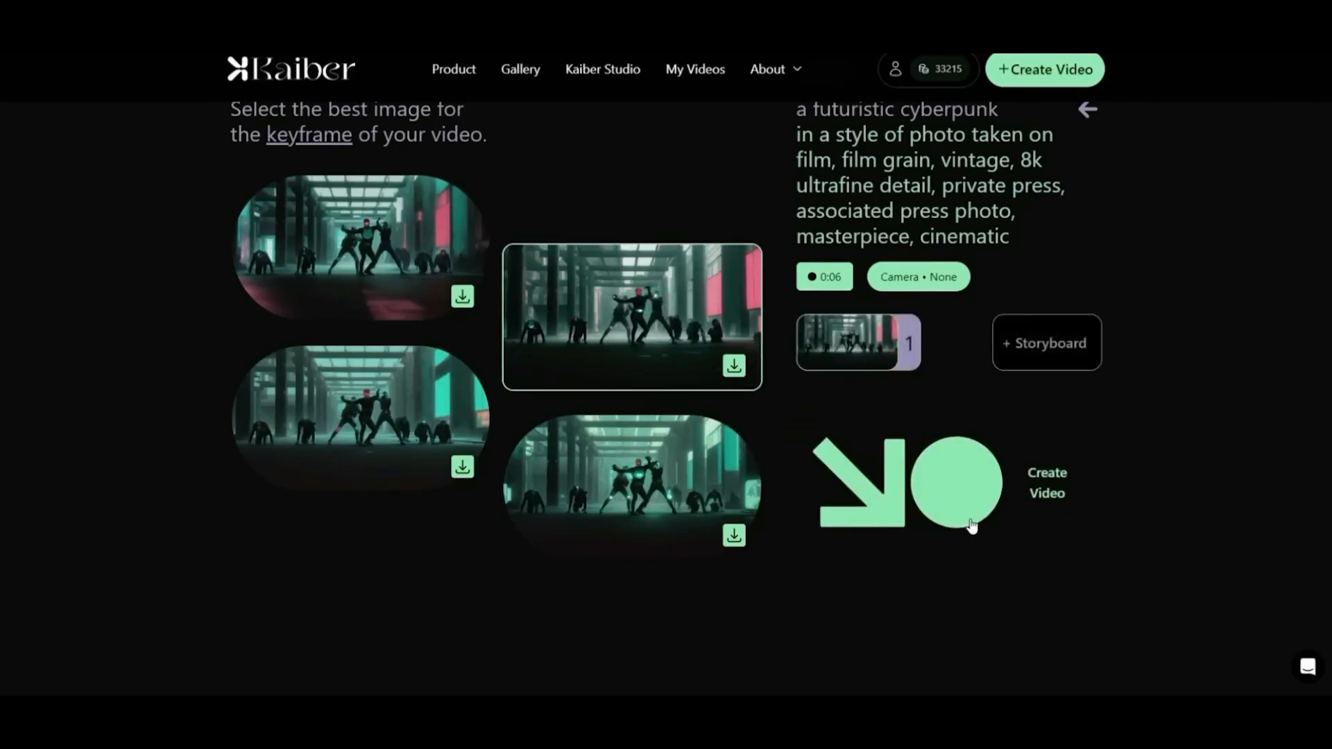
pyautogui.click(979, 497)
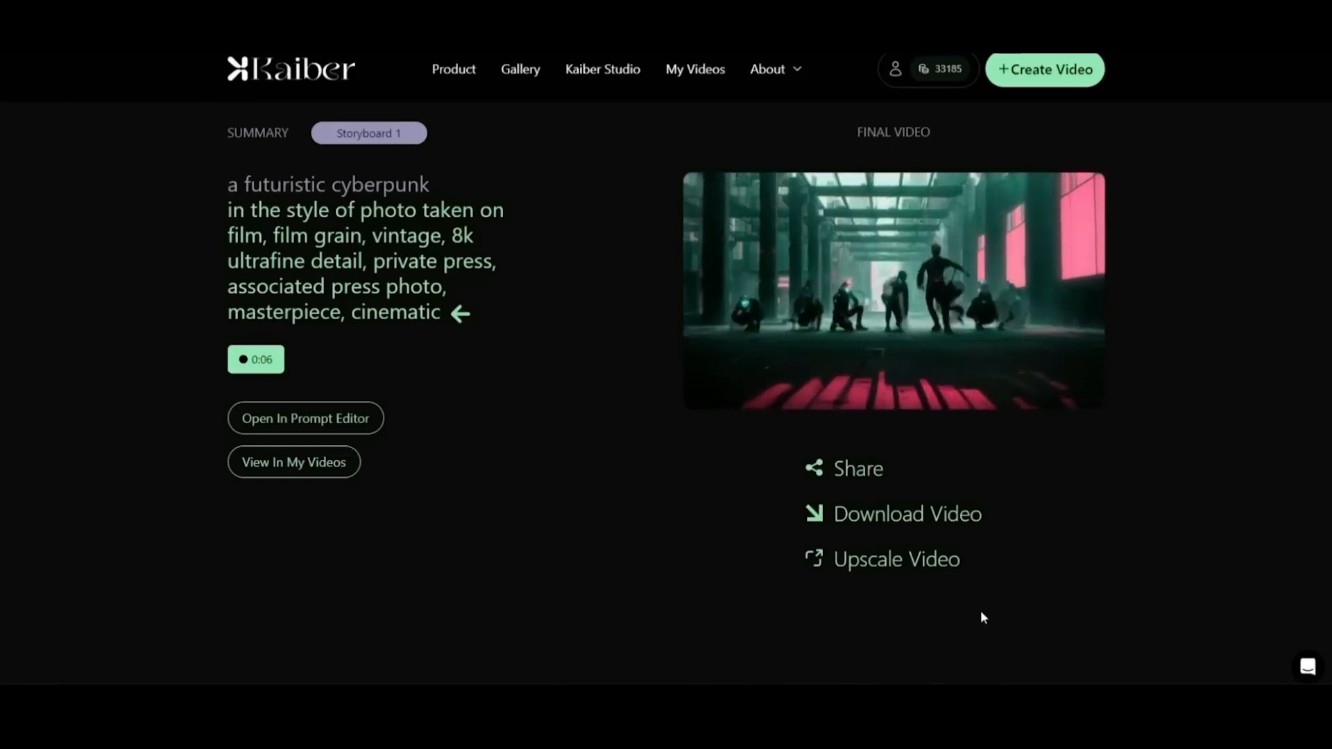
# Upscale the finished video to 1080p and download the 1080p version
pyautogui.click(909, 559)
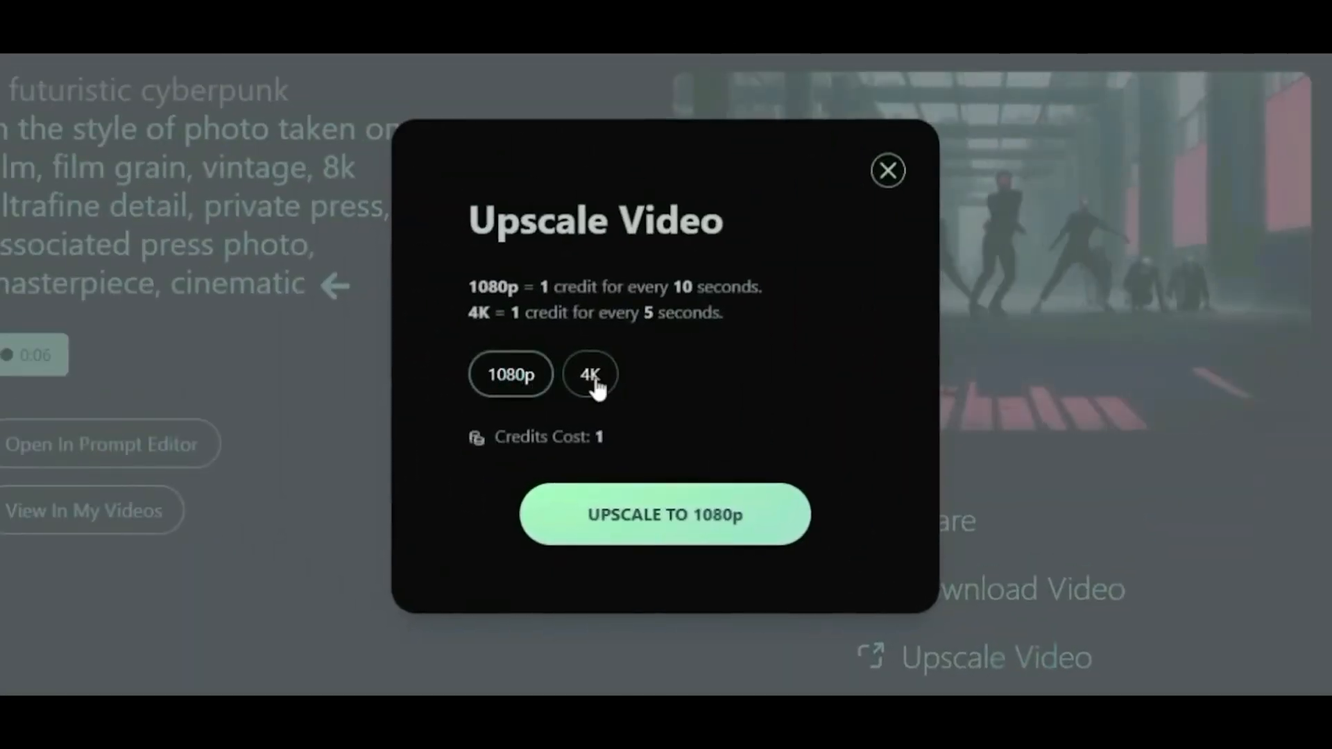
pyautogui.click(462, 307)
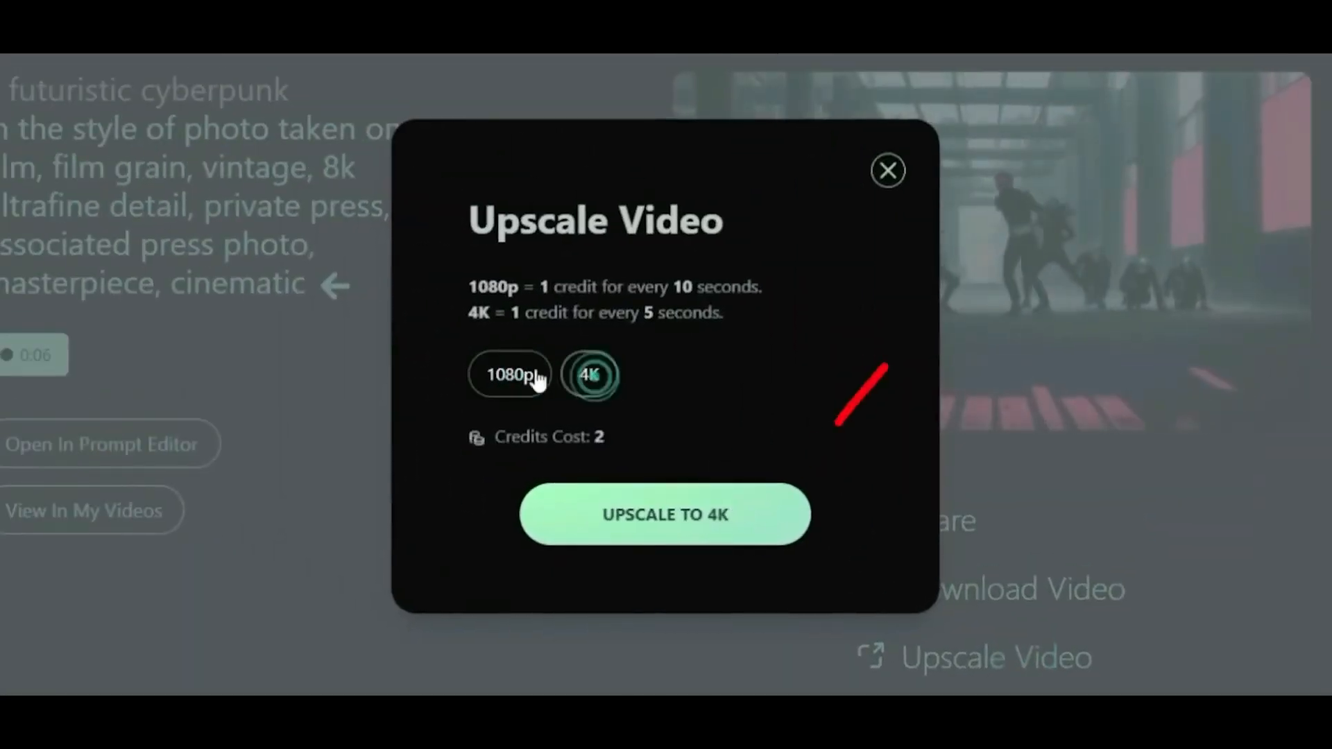
pyautogui.click(539, 375)
pyautogui.click(631, 529)
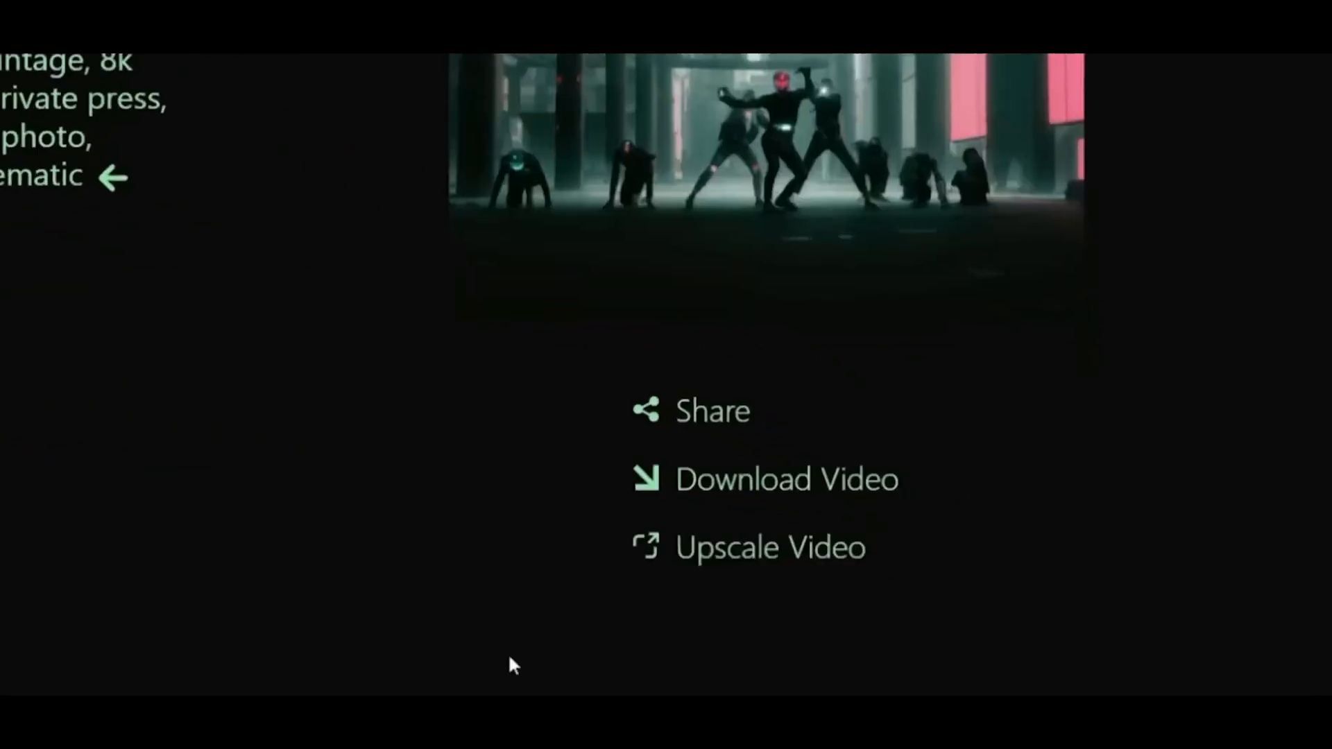
pyautogui.click(796, 489)
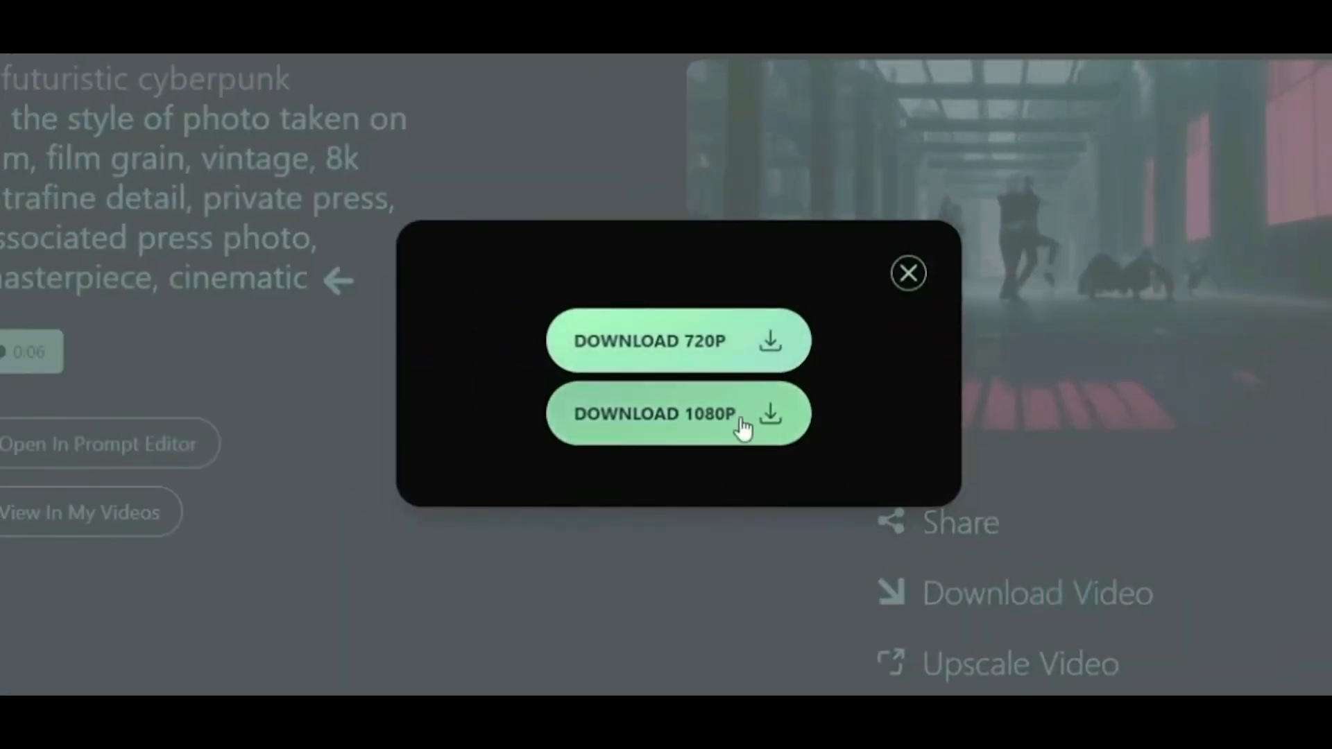
pyautogui.click(743, 429)
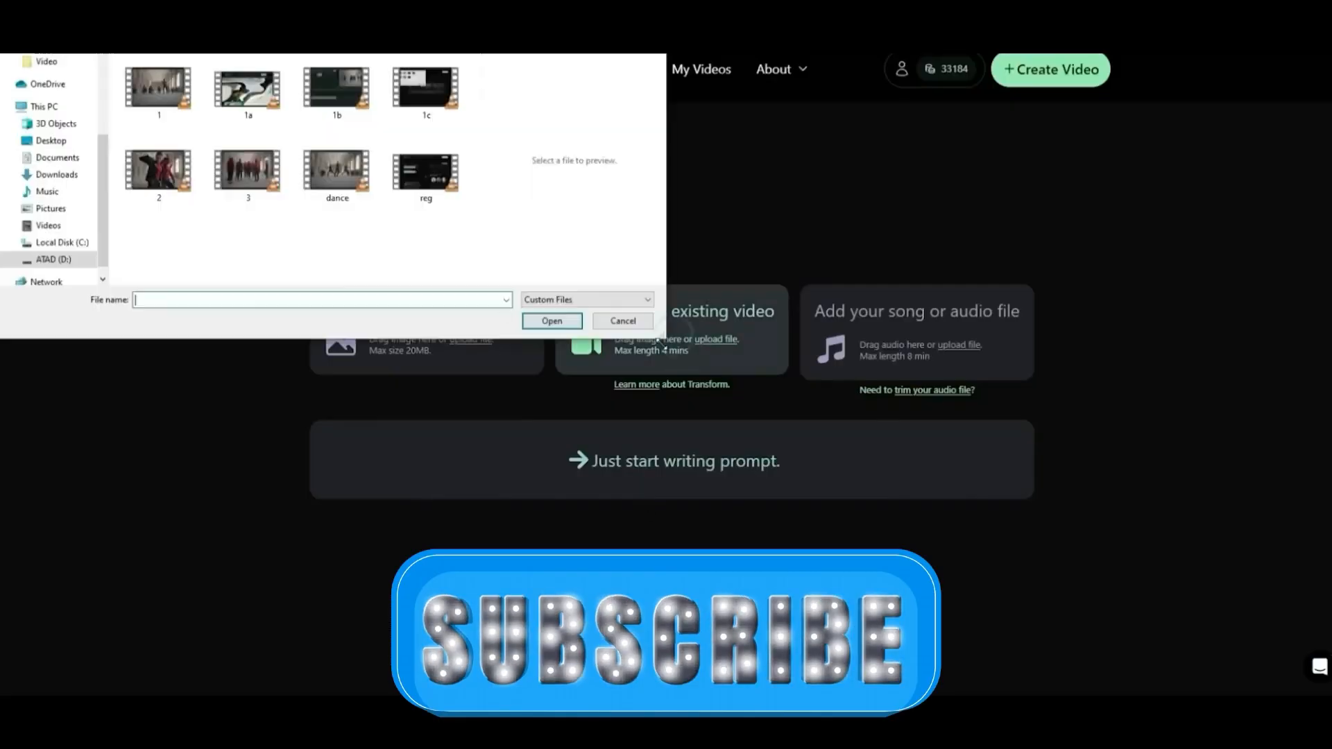
# Upload video 2 for transformation and set the prompt to Humanoid Pirates in the Steampunk style
pyautogui.click(163, 177)
pyautogui.click(545, 320)
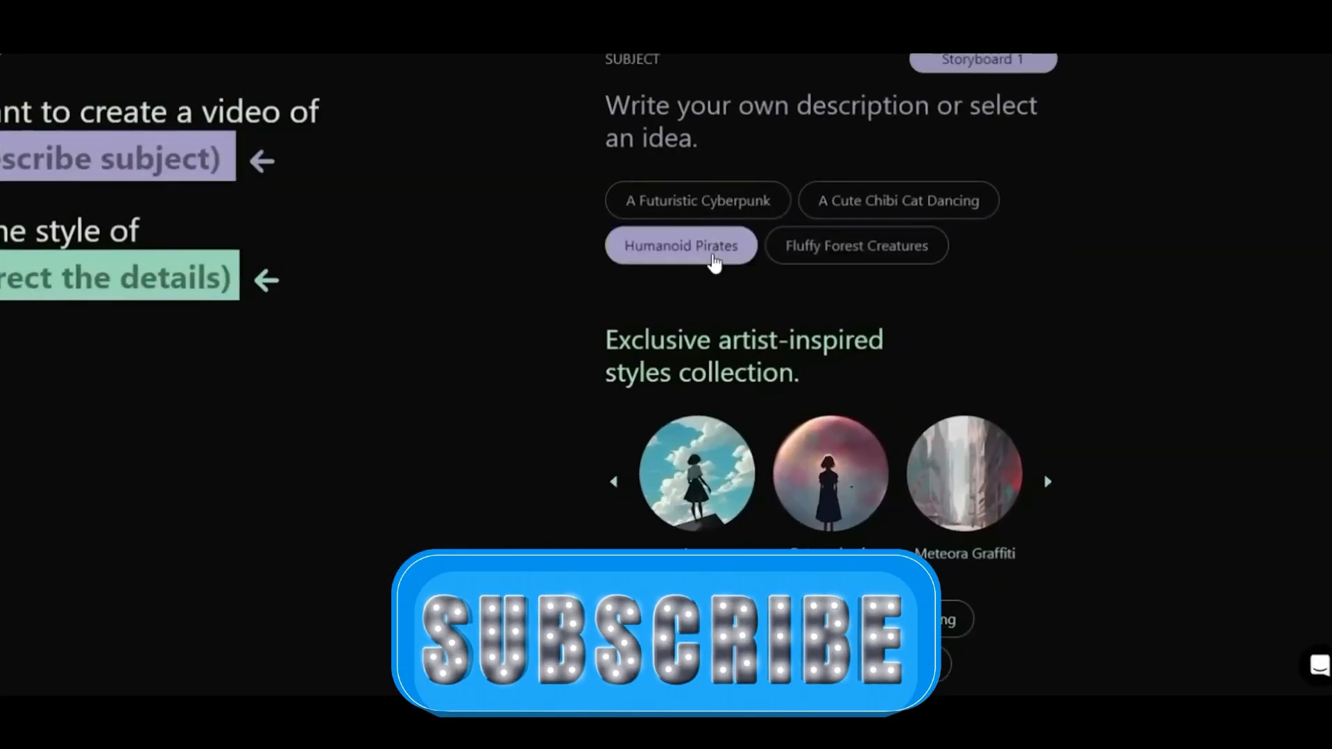
pyautogui.click(789, 315)
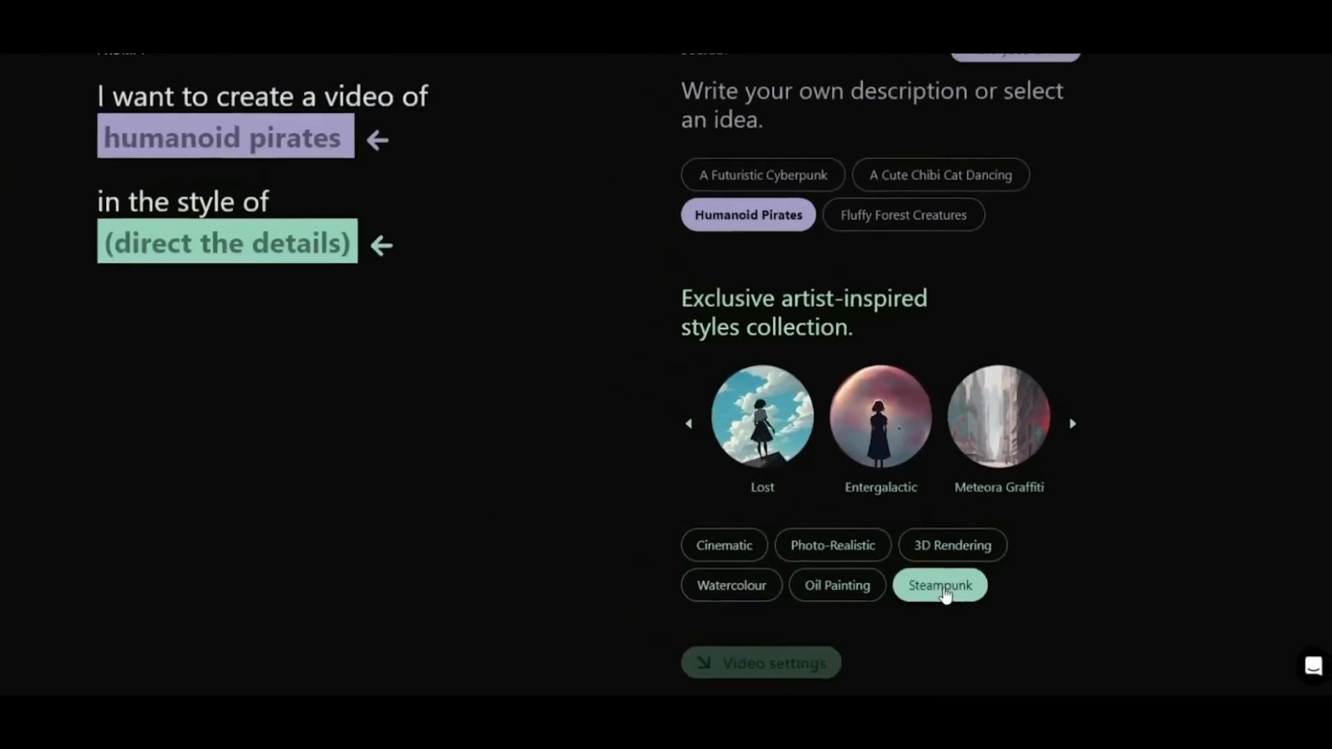
pyautogui.click(942, 587)
# Generate the preview frames and create the video using the second frame in the first column as the keyframe
pyautogui.click(761, 664)
pyautogui.click(847, 476)
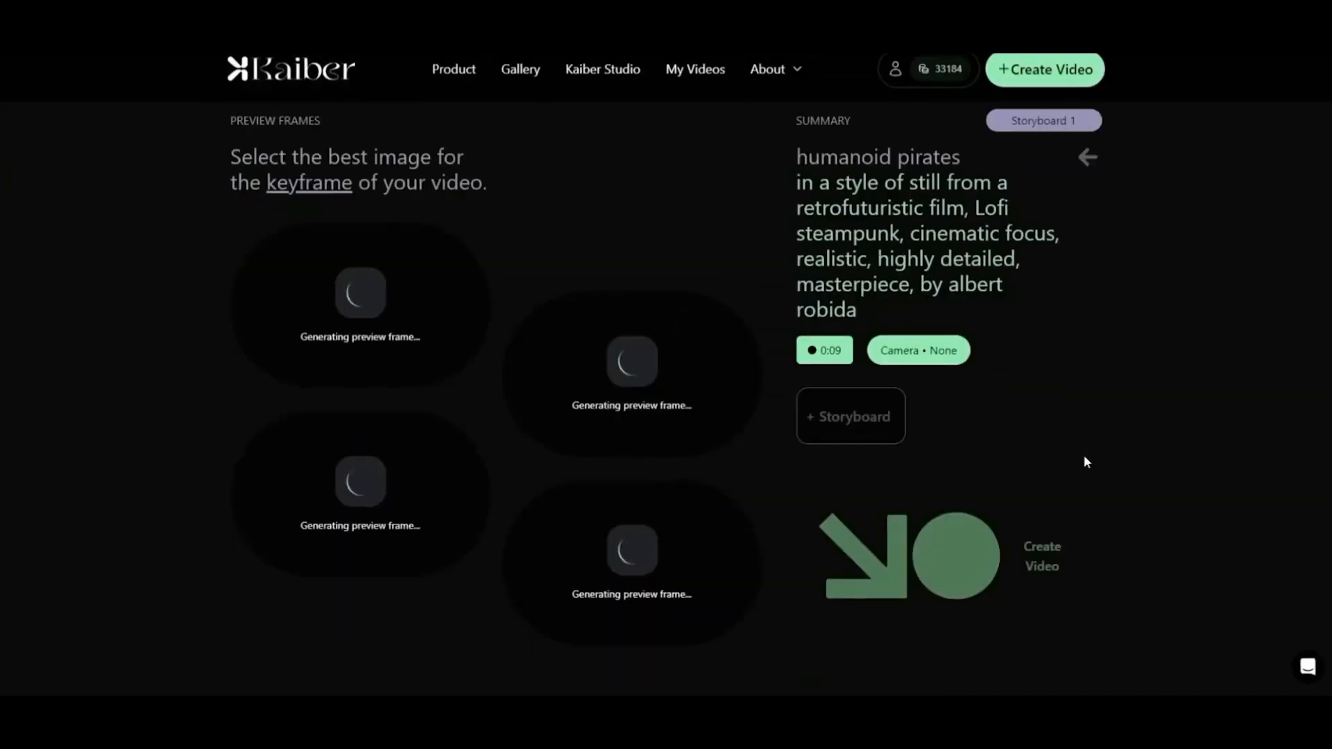
pyautogui.click(368, 320)
pyautogui.click(383, 491)
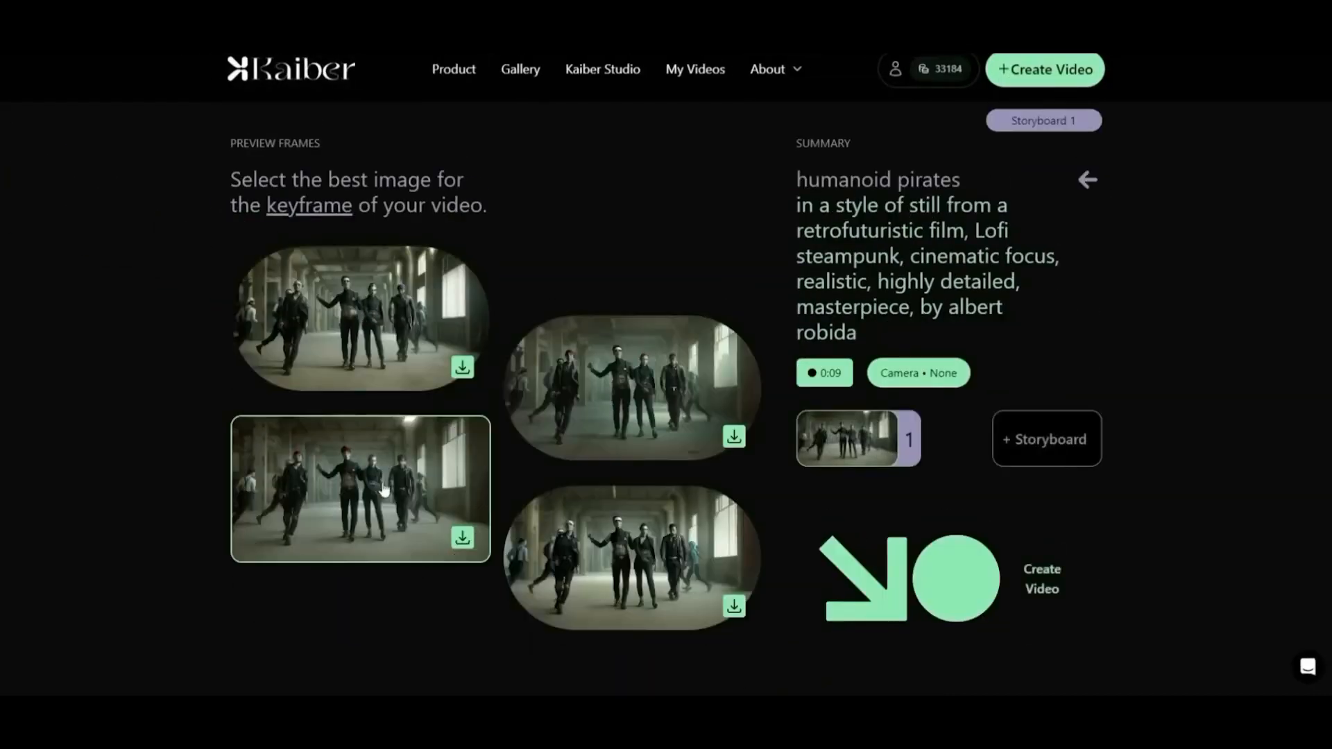
pyautogui.click(969, 592)
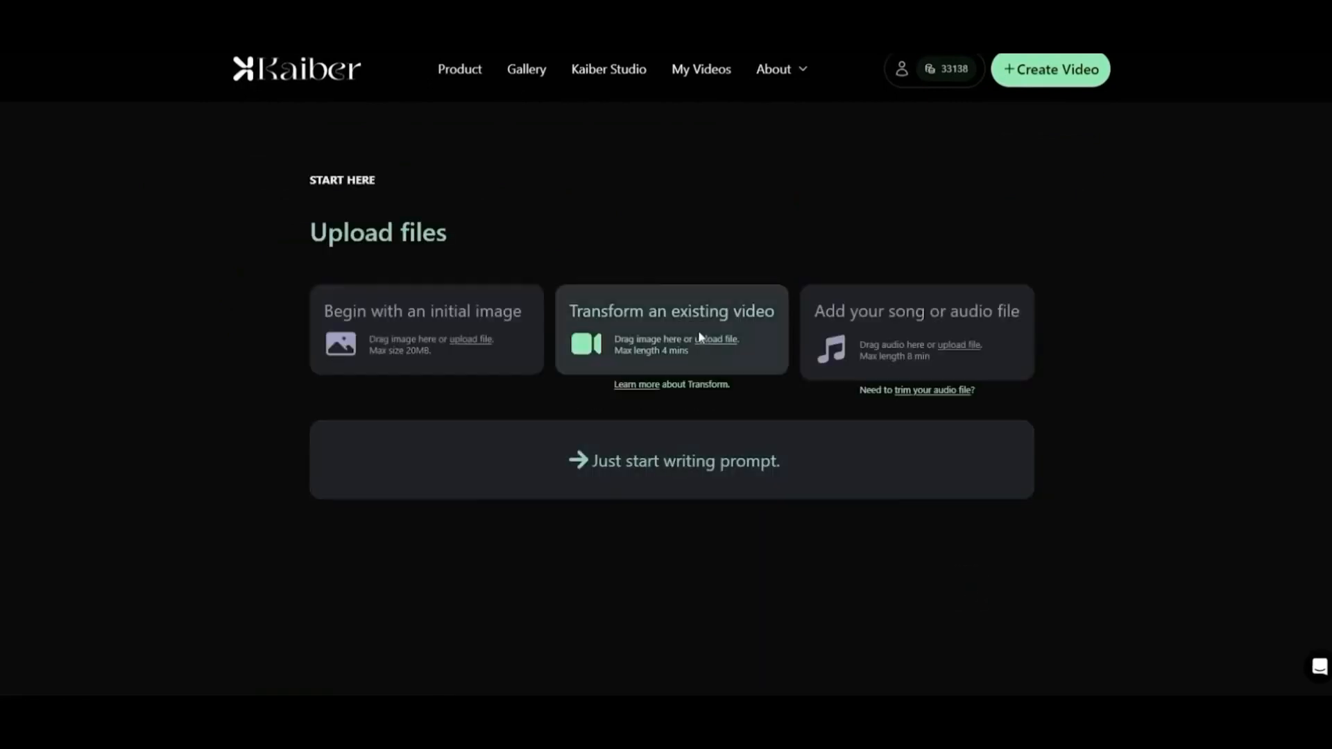
# Upload the next dance segment for transformation and set the prompt to anime in the style of Meteora Graffiti
pyautogui.click(698, 335)
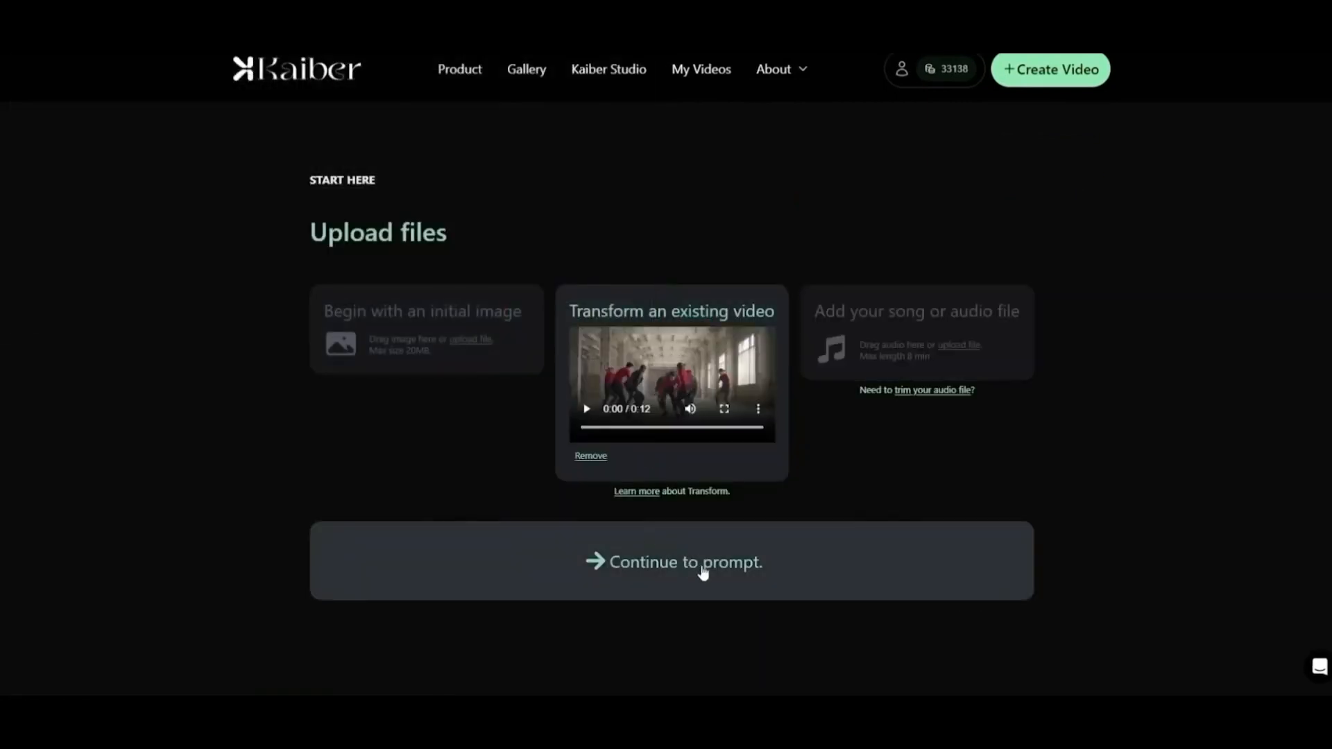
pyautogui.click(705, 571)
pyautogui.click(345, 267)
pyautogui.write('anime')
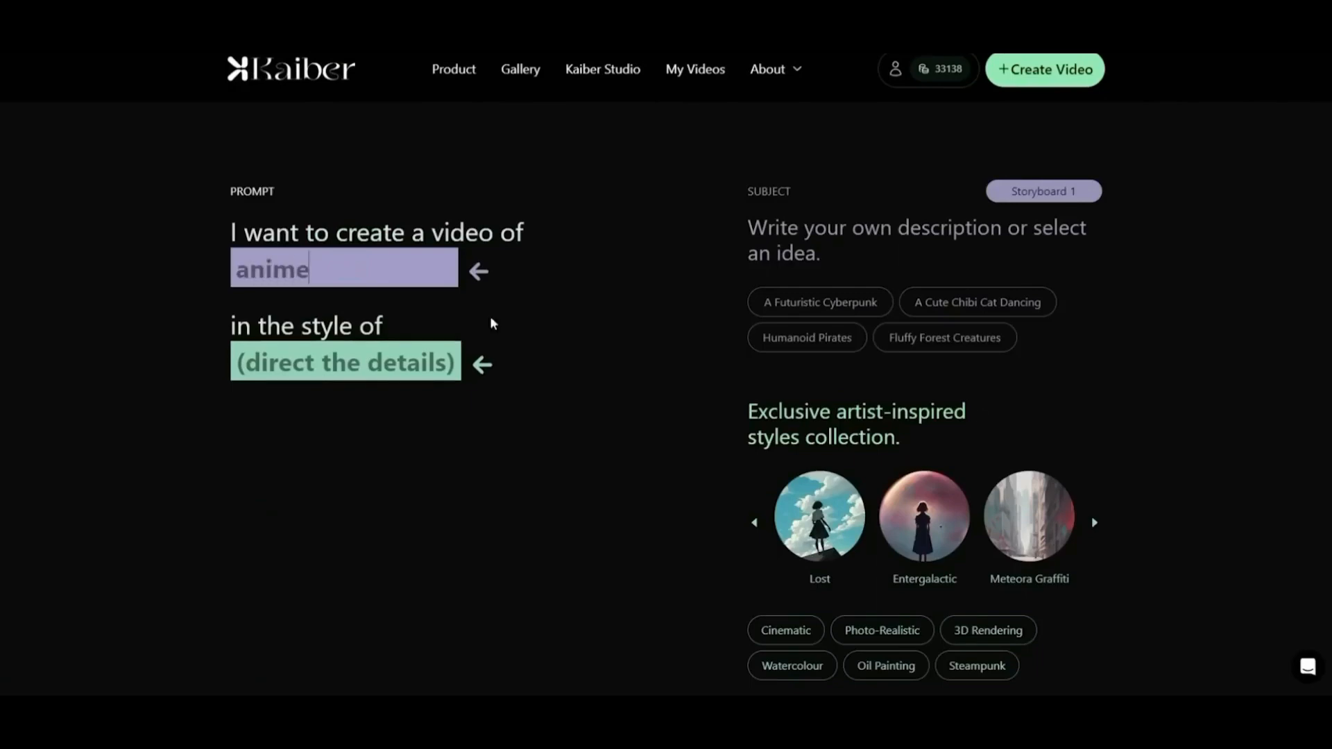
pyautogui.scroll(-2, 1041, 451)
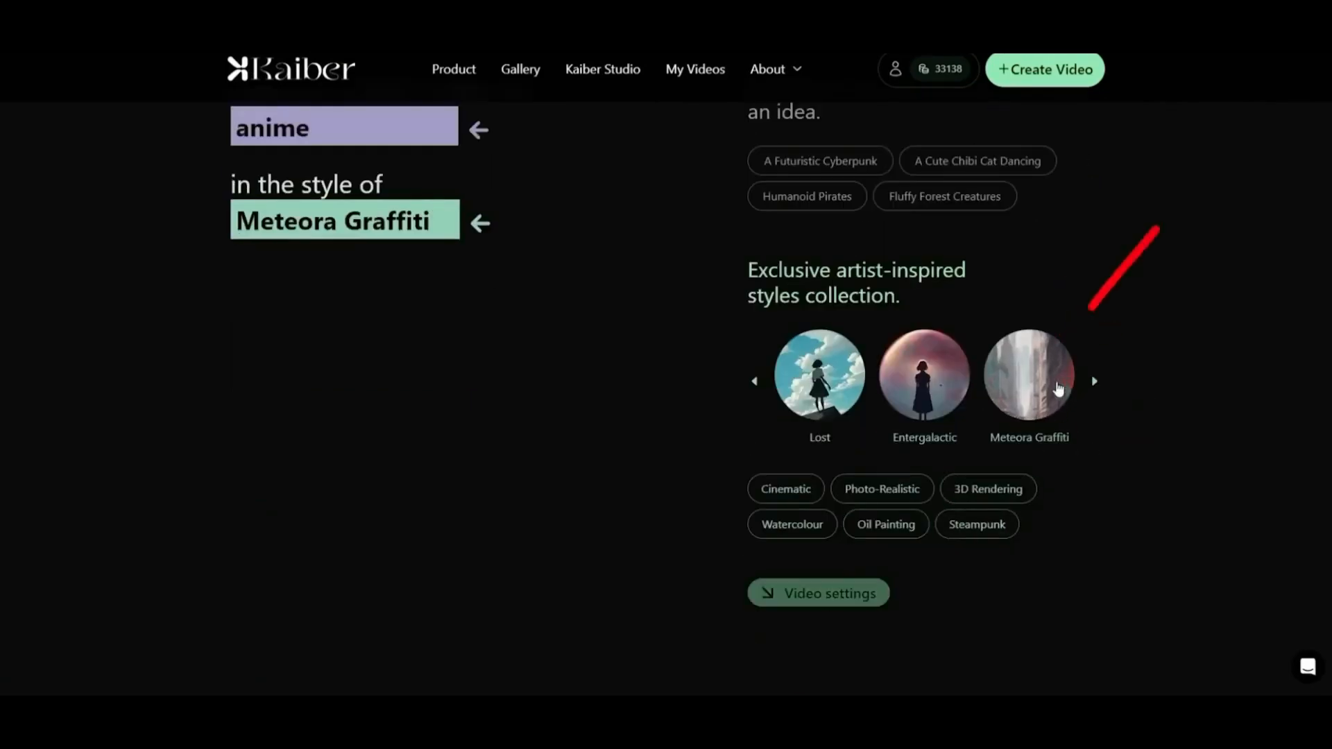
pyautogui.click(1058, 388)
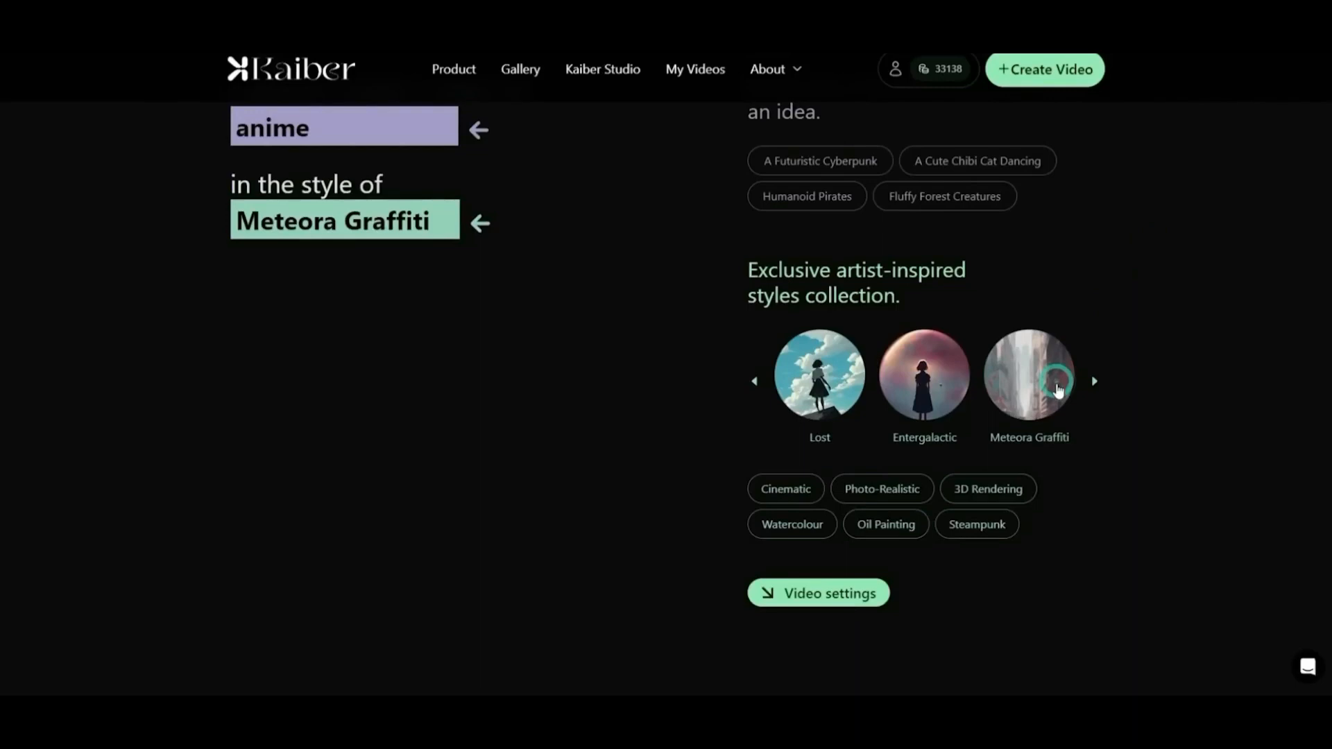
# Set the Transform strength to 10 in the video settings and generate the preview frames for the anime video
pyautogui.click(866, 596)
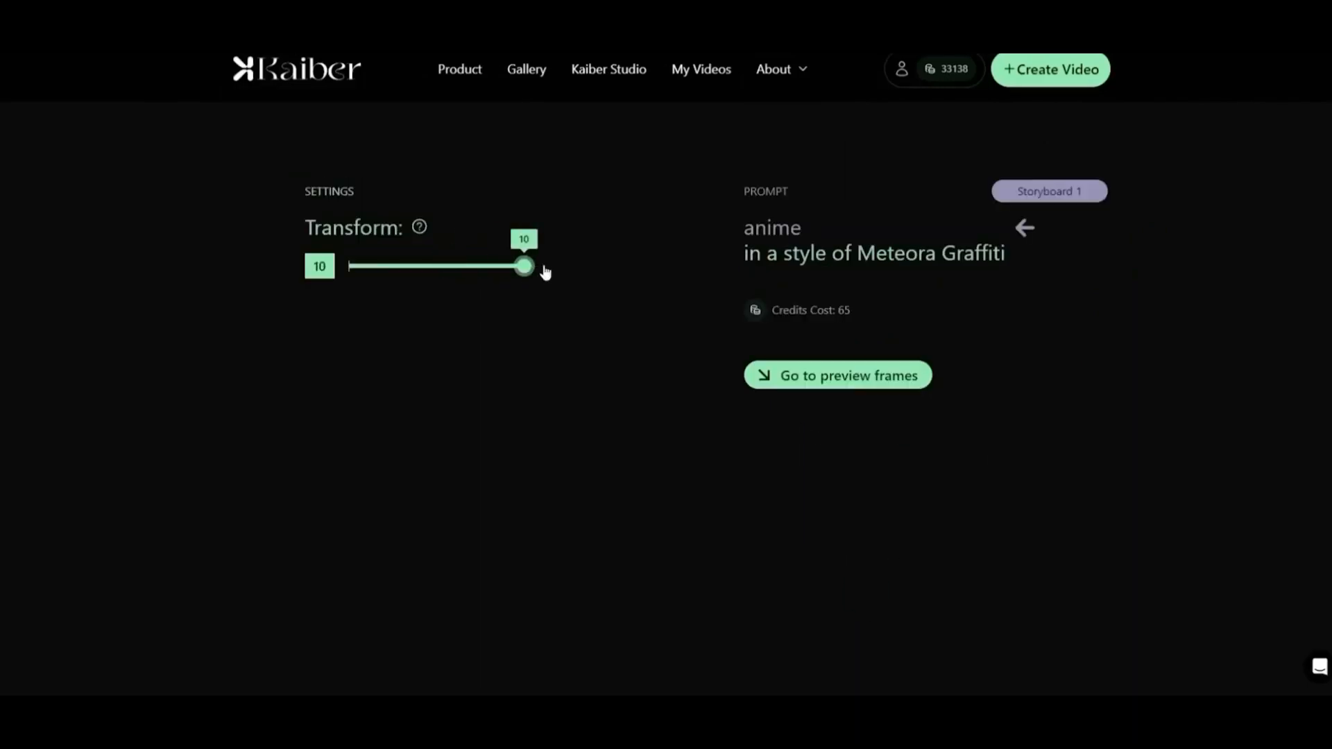
pyautogui.click(840, 378)
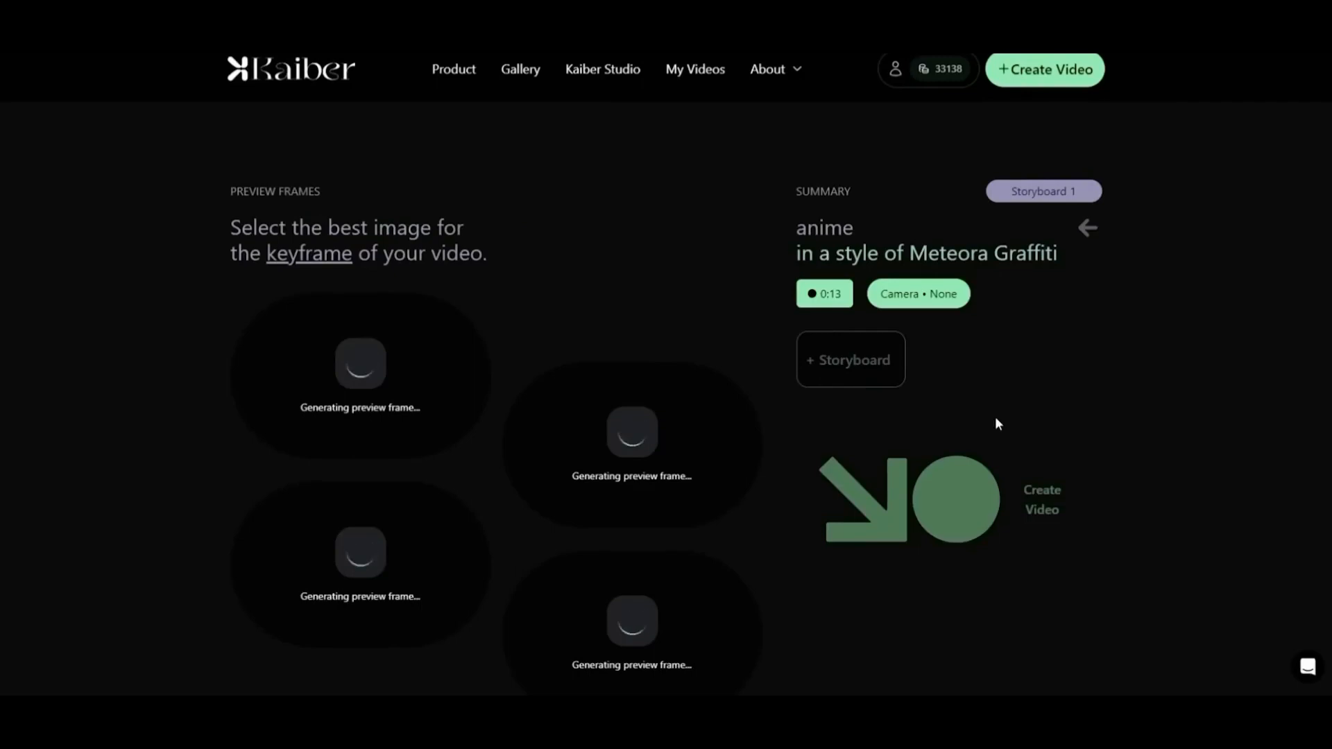
pyautogui.scroll(-1, 1092, 372)
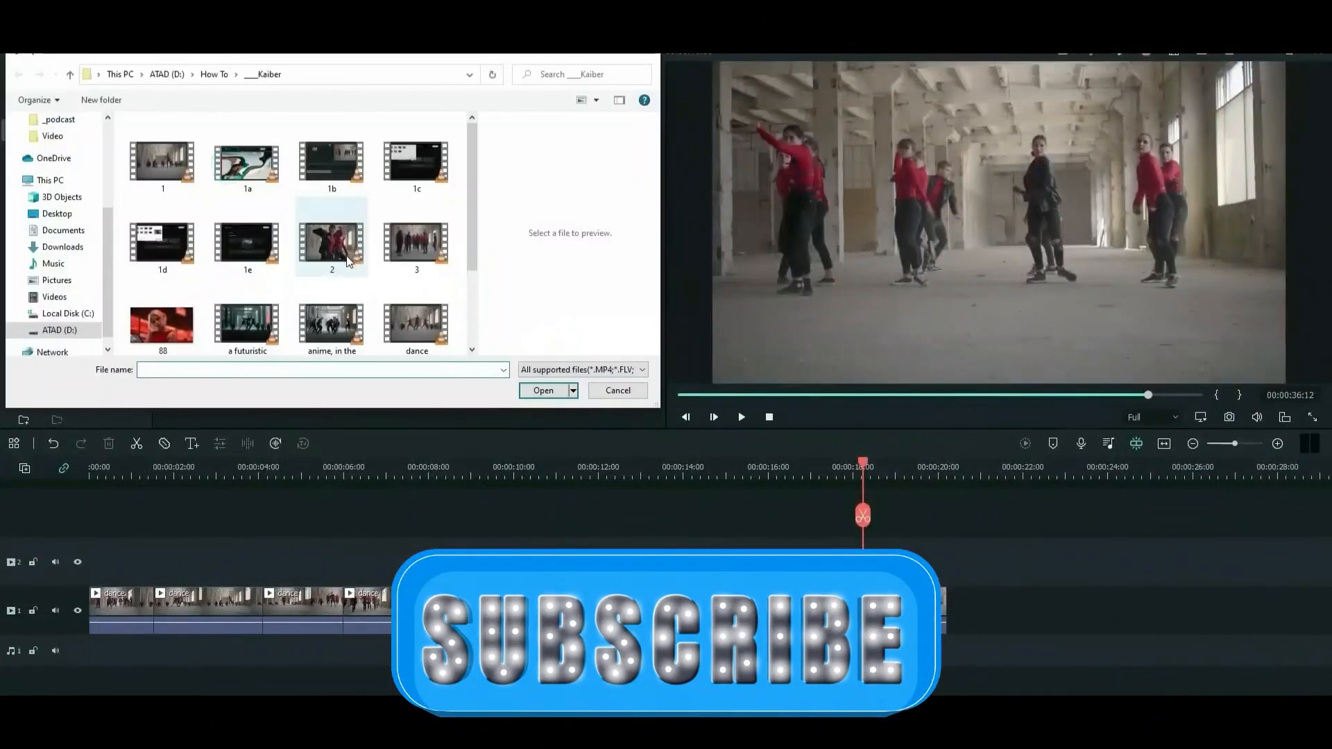
# Switch to Filmora and import the futuristic cyberpunk, anime Meteora Graffiti and humanoid pirates videos into the project media
pyautogui.scroll(-2, 347, 255)
pyautogui.click(247, 182)
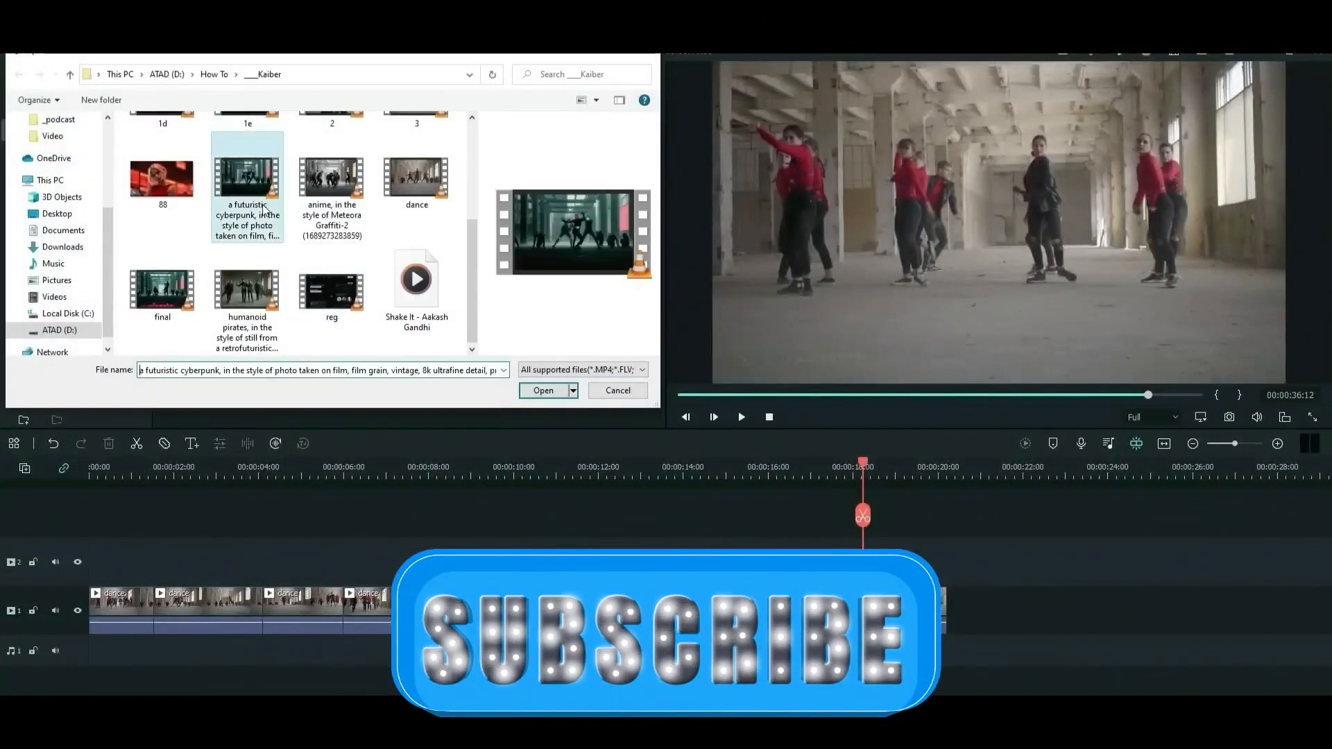
pyautogui.keyDown('ctrl'); pyautogui.click(247, 291); pyautogui.keyUp('ctrl')
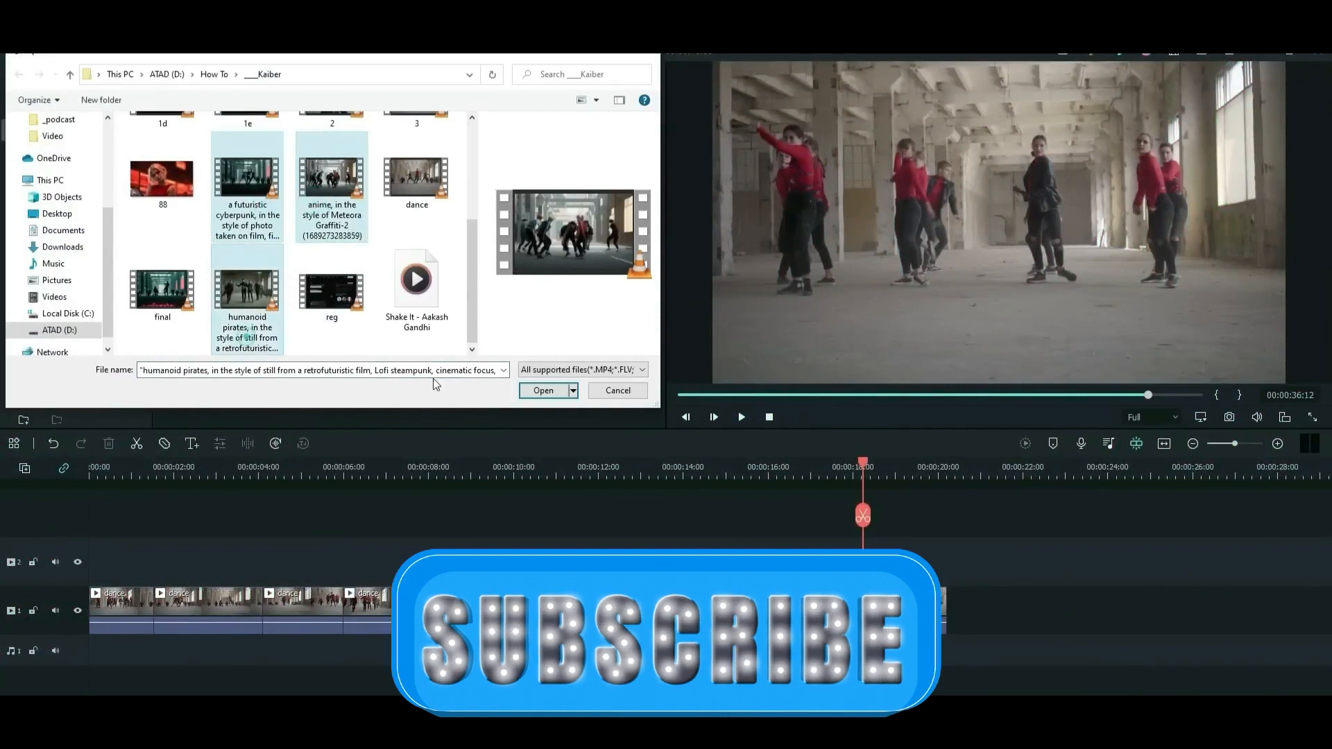
pyautogui.click(543, 390)
pyautogui.click(400, 281)
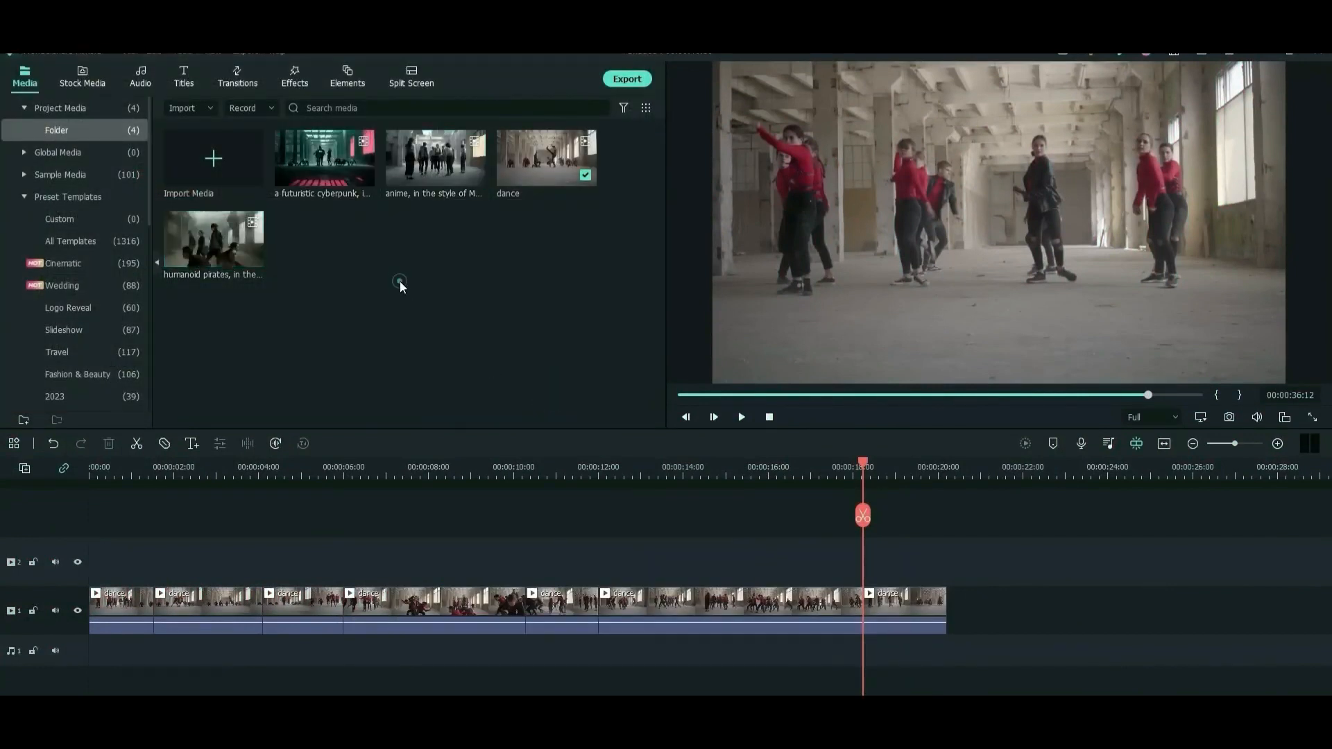
# Replace the second, fourth and sixth dance segments on the timeline with the cyberpunk, humanoid pirates and anime videos respectively
pyautogui.doubleClick(305, 160)
pyautogui.moveTo(330, 187); pyautogui.dragTo(212, 603)
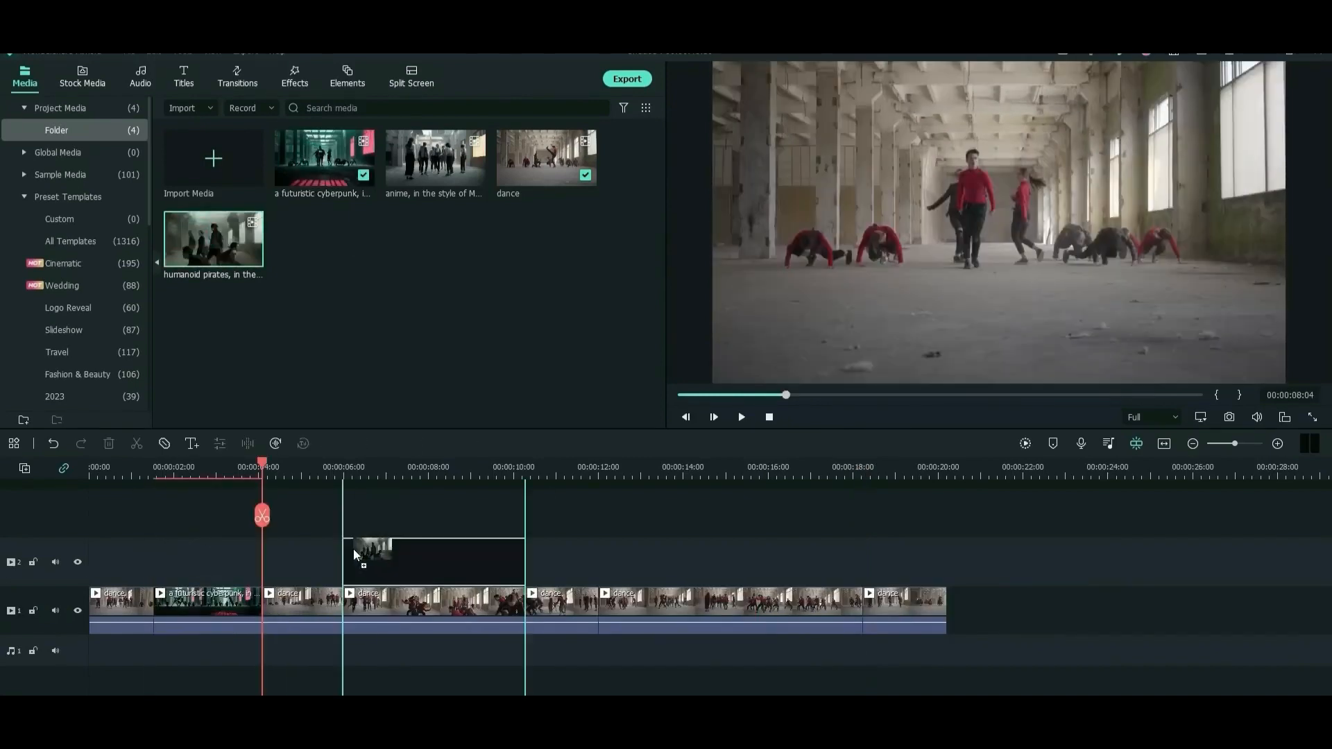
pyautogui.moveTo(352, 548); pyautogui.dragTo(352, 603)
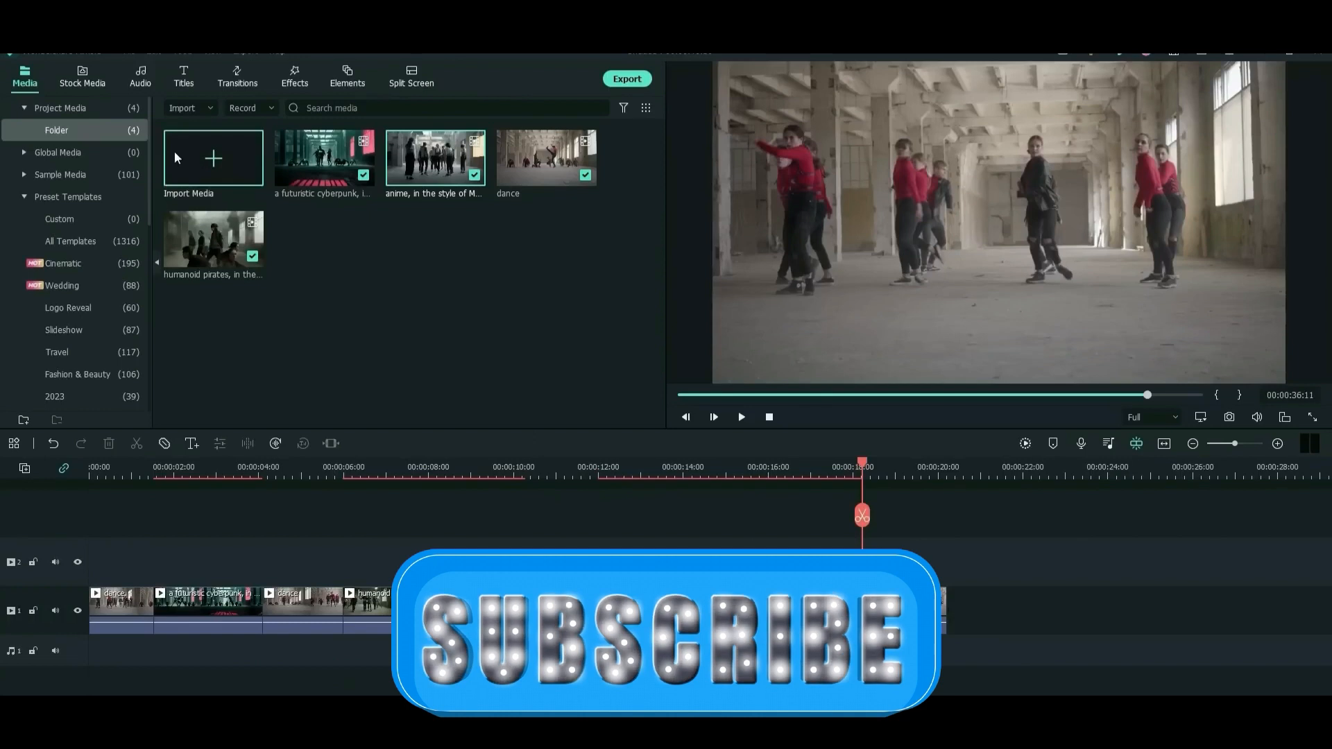
# Add a Dissolve transition at each cut between the timeline clips and return the playhead to the start
pyautogui.click(239, 76)
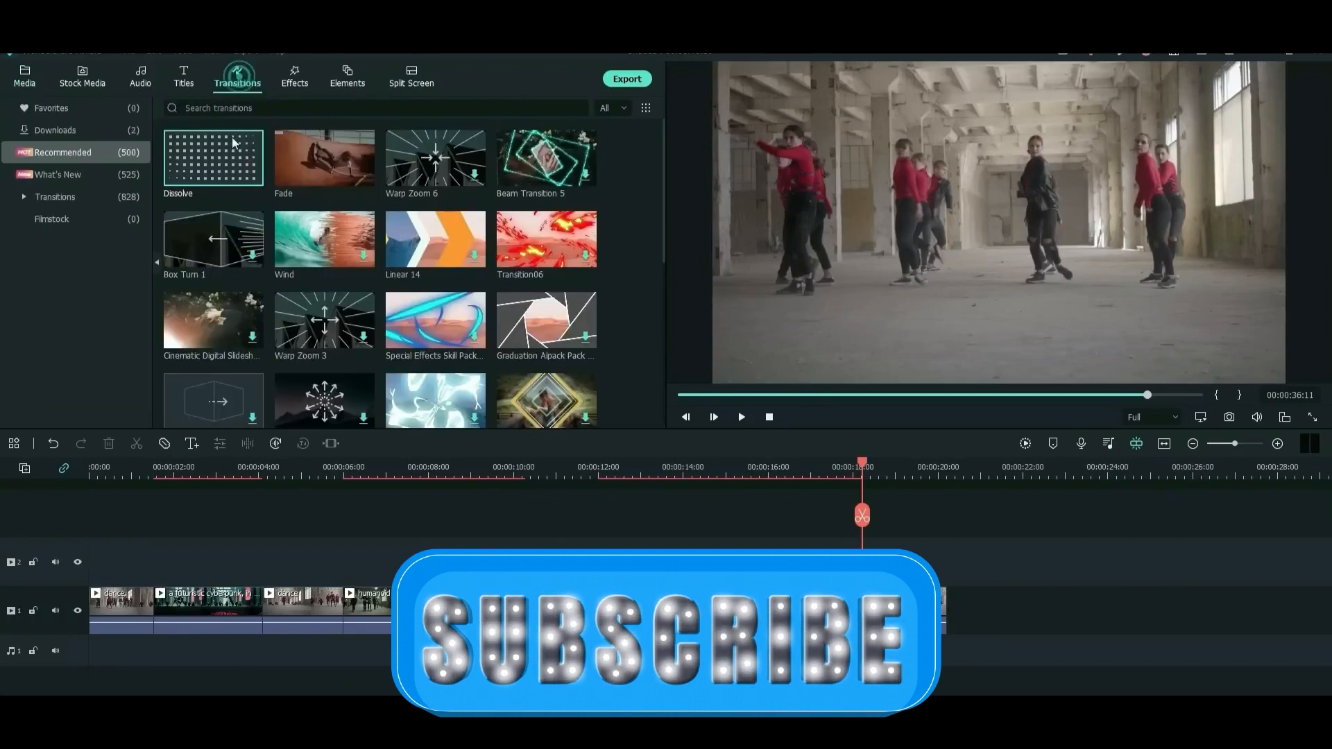
pyautogui.moveTo(202, 160); pyautogui.dragTo(154, 589)
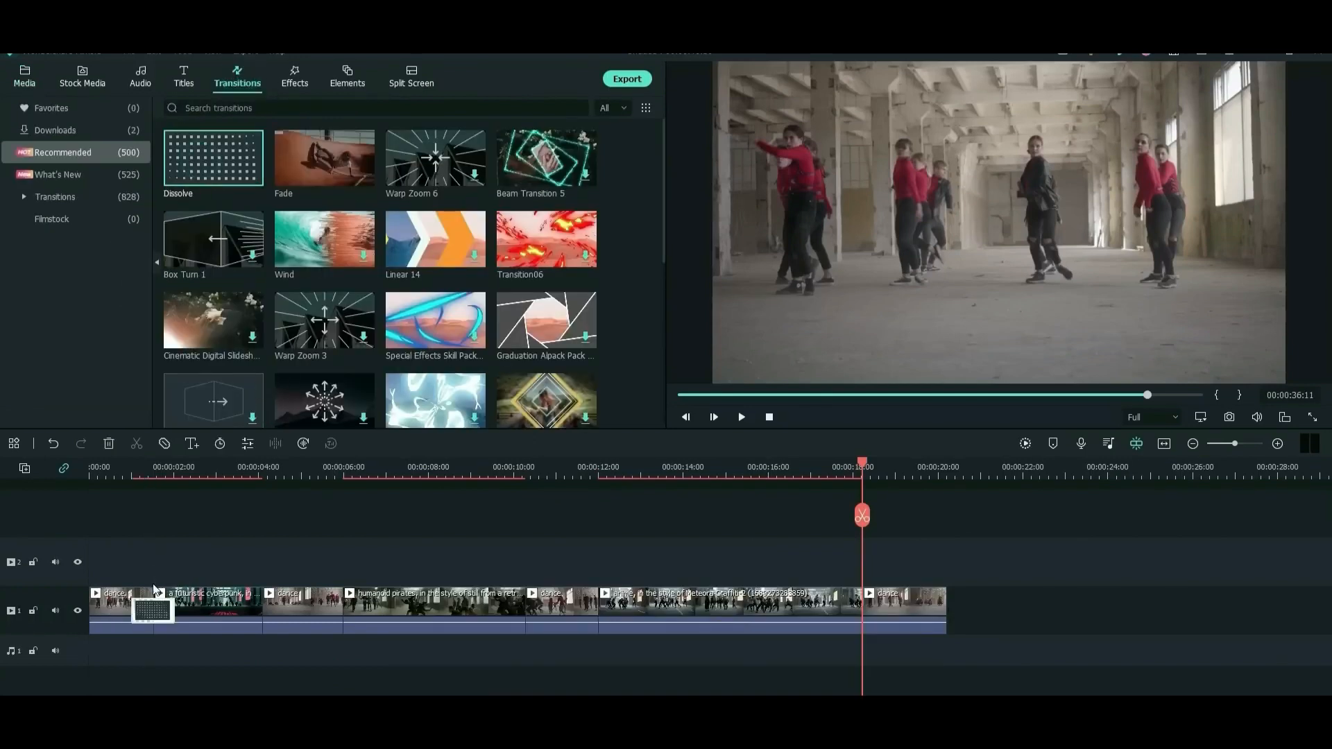
pyautogui.click(768, 417)
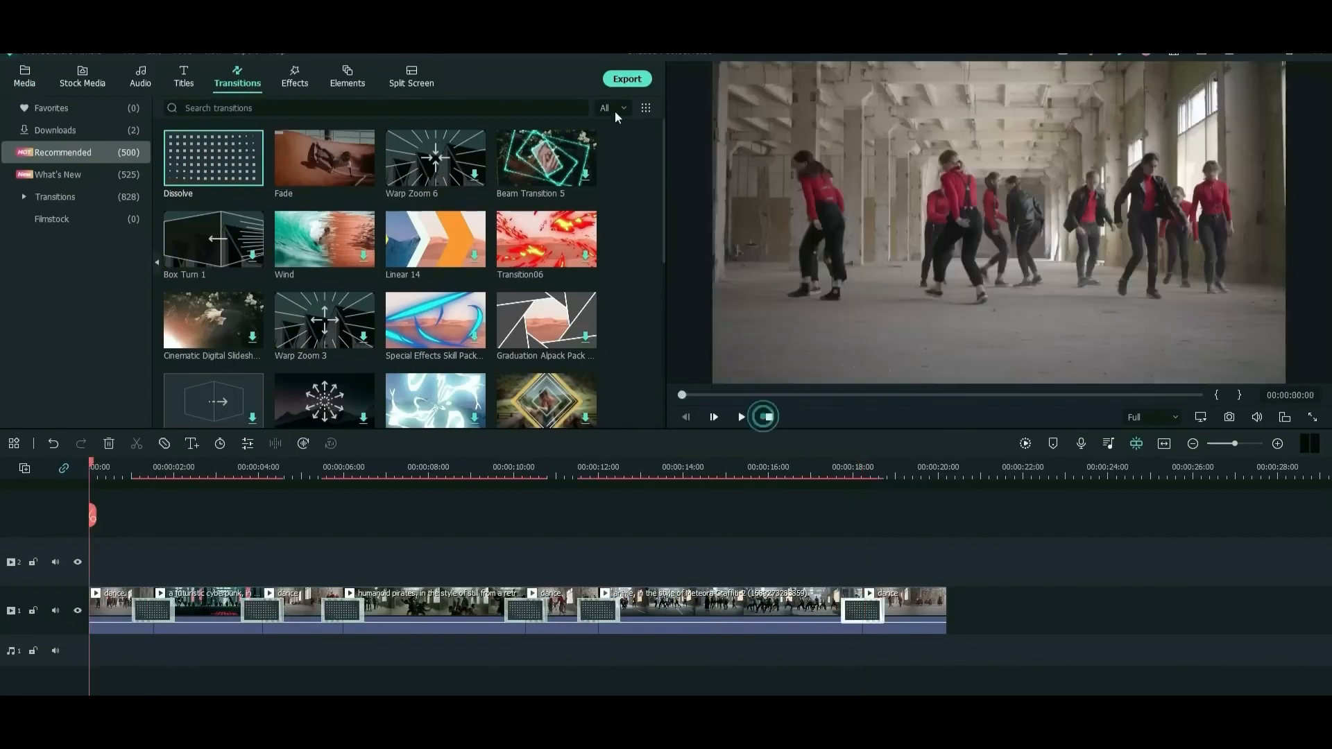
# Export the finished video as an MP4 named final to the ____Kaiber folder, keeping the custom 1920x1080, 25 fps settings
pyautogui.click(623, 79)
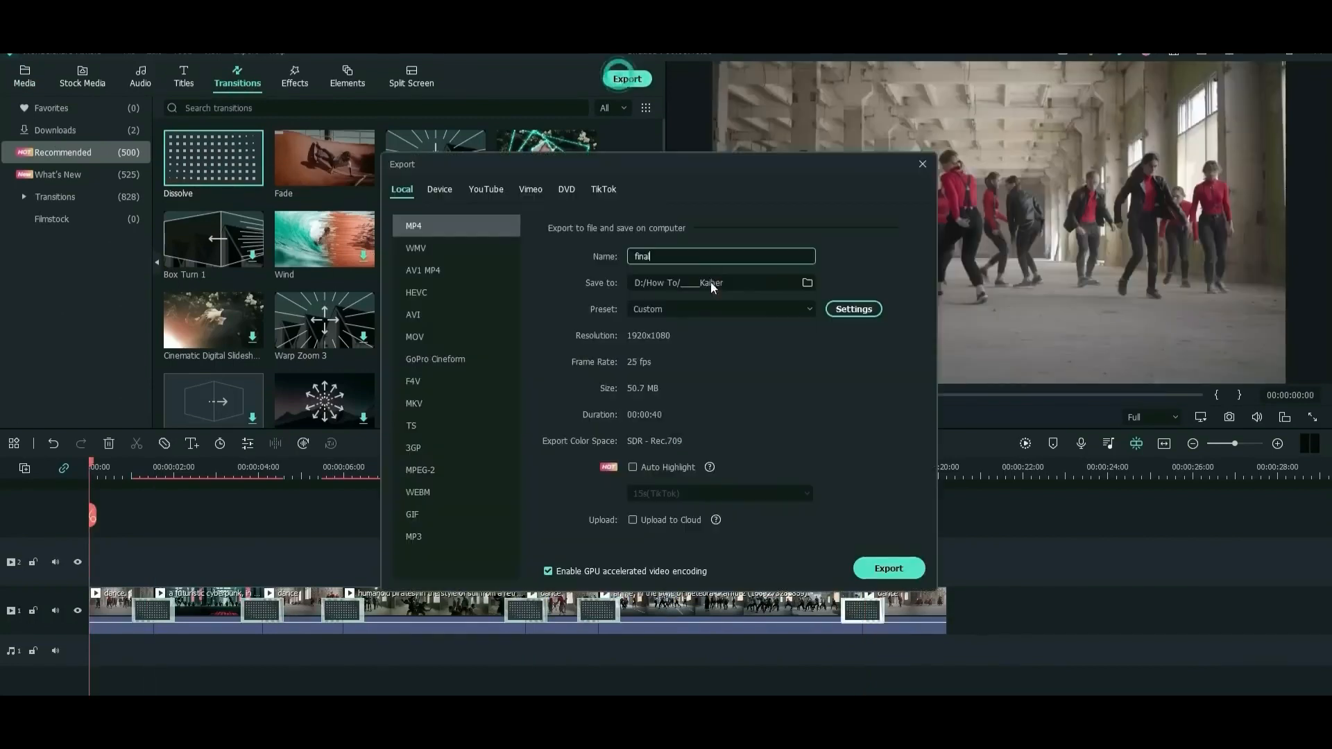
pyautogui.click(853, 309)
pyautogui.click(702, 553)
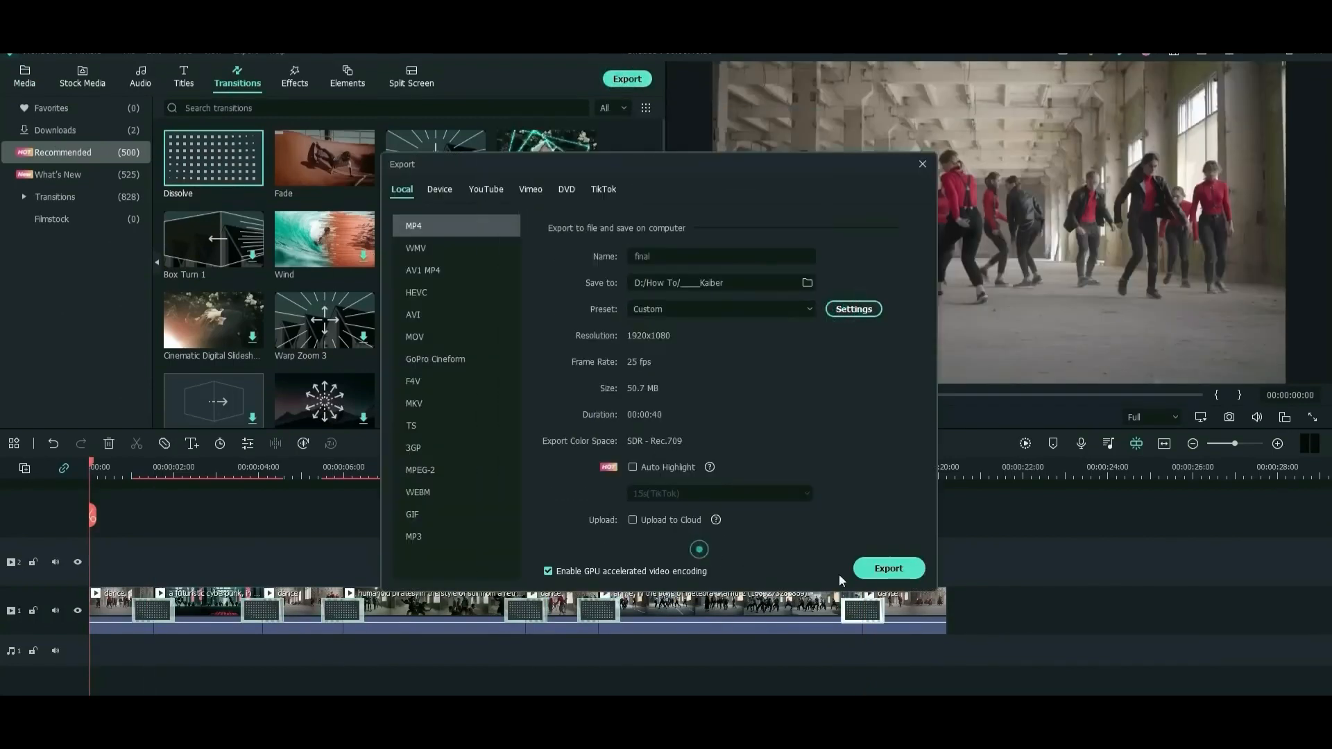
pyautogui.click(873, 569)
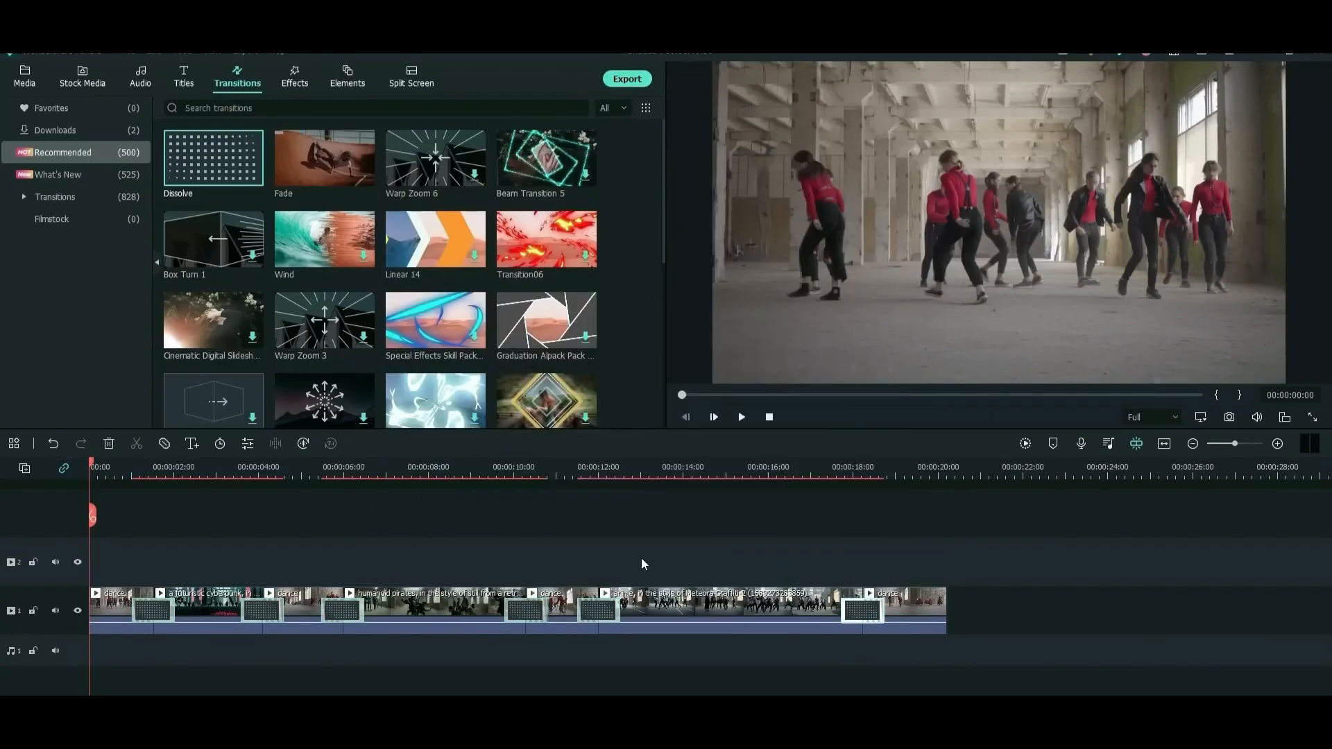